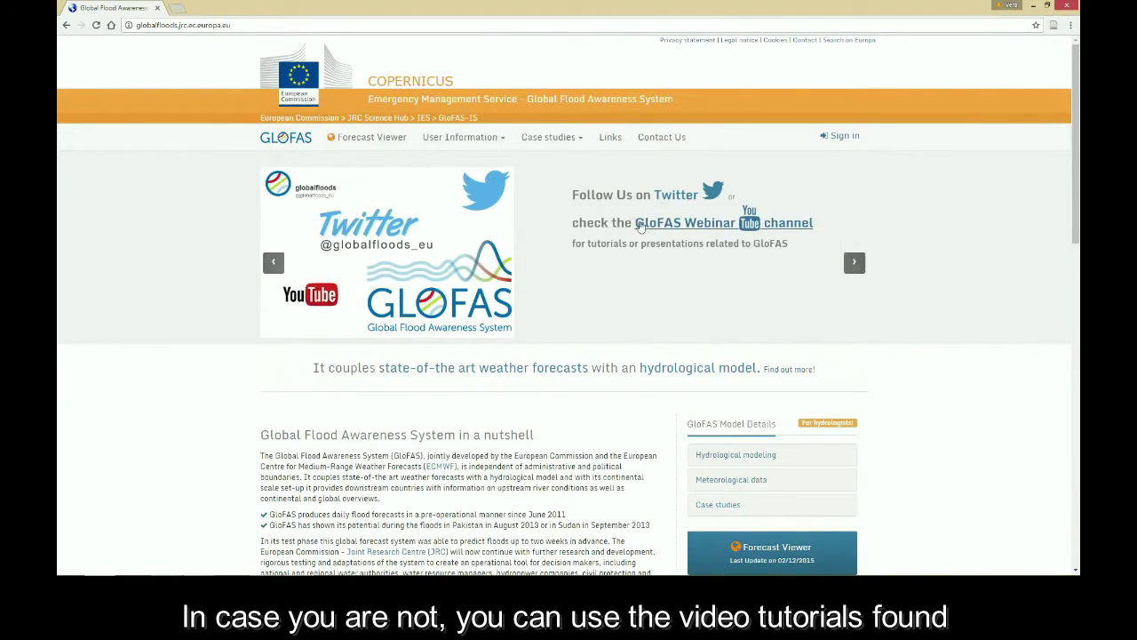
Visit the GloFAS Webinars YouTube channel, close it, and show the User Information list
left_click(666, 226)
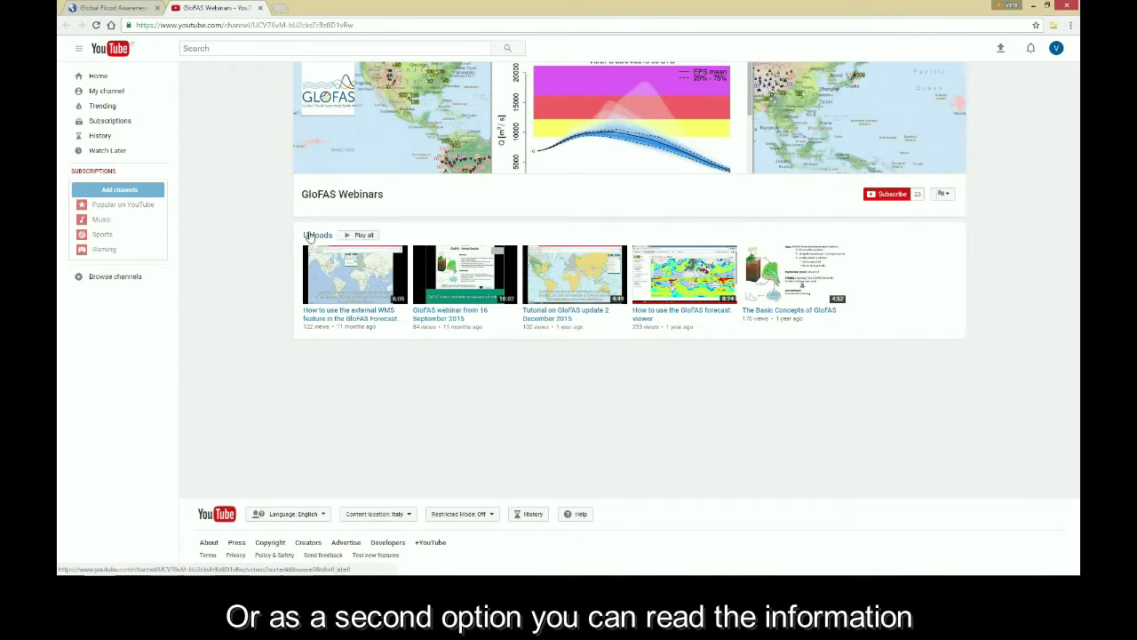
left_click(258, 8)
left_click(461, 139)
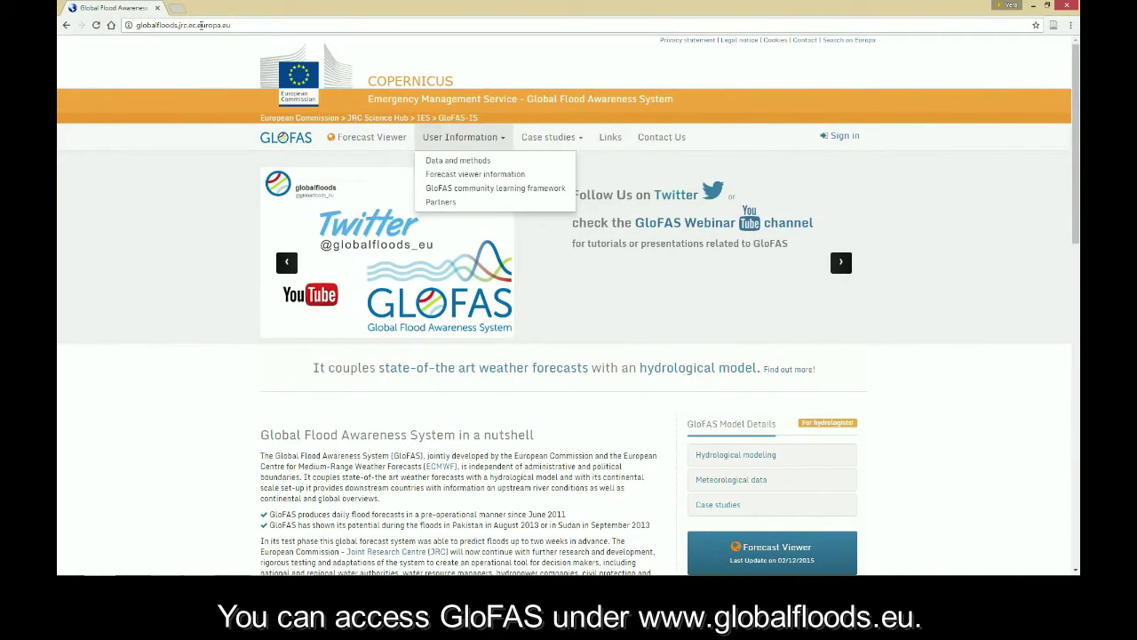
Sign in to the GloFAS portal with the saved account details to reach the Forecast Viewer
left_click(239, 24)
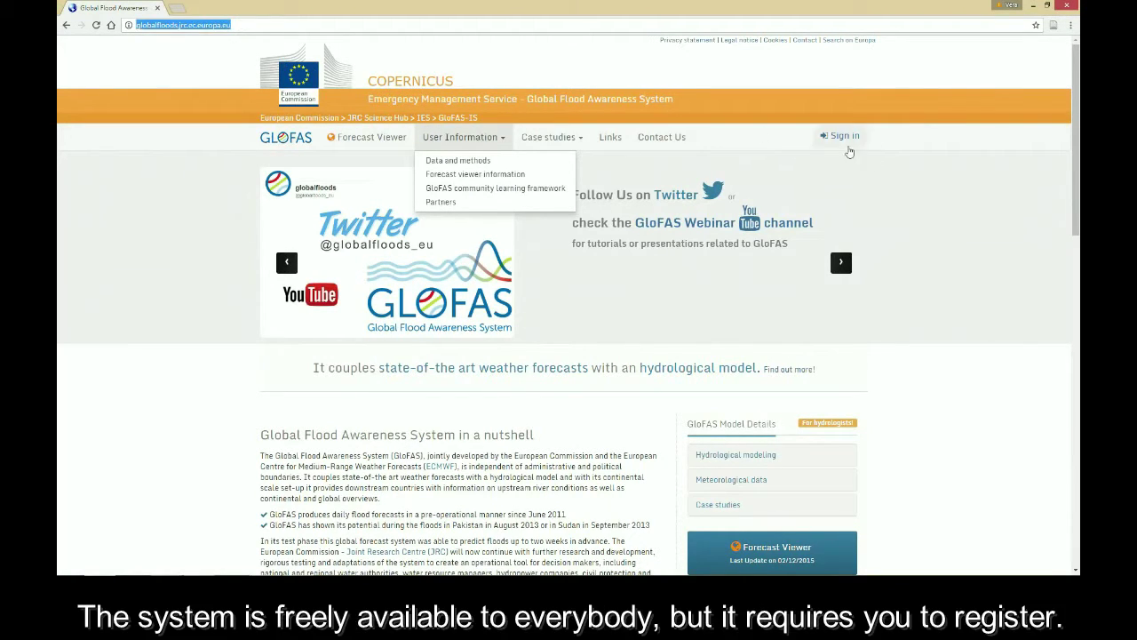
left_click(844, 136)
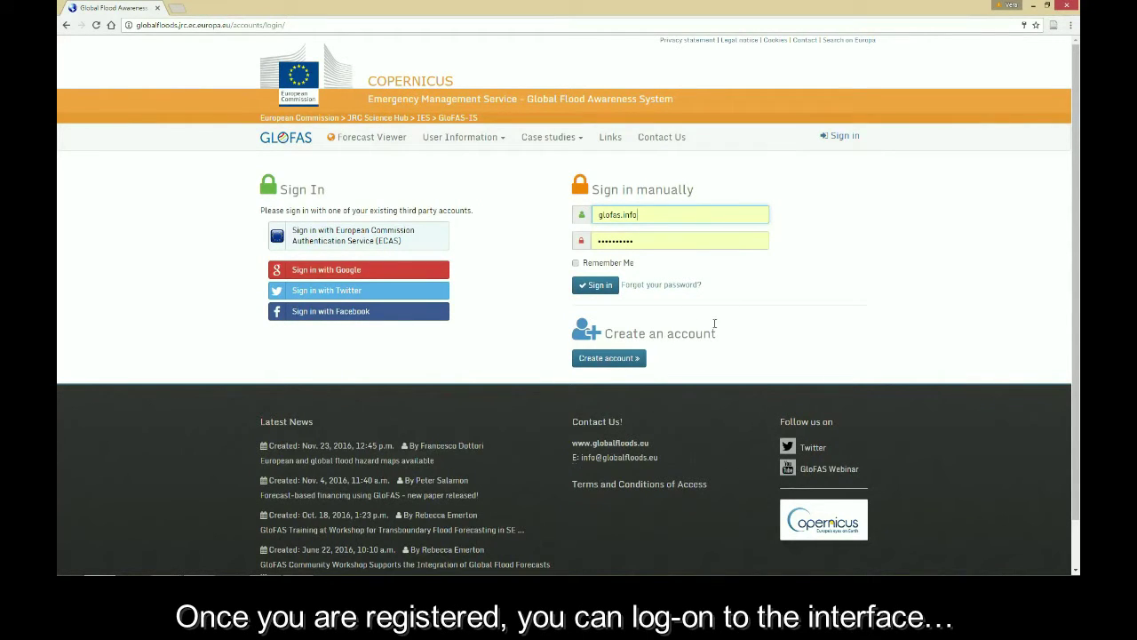
left_click(609, 291)
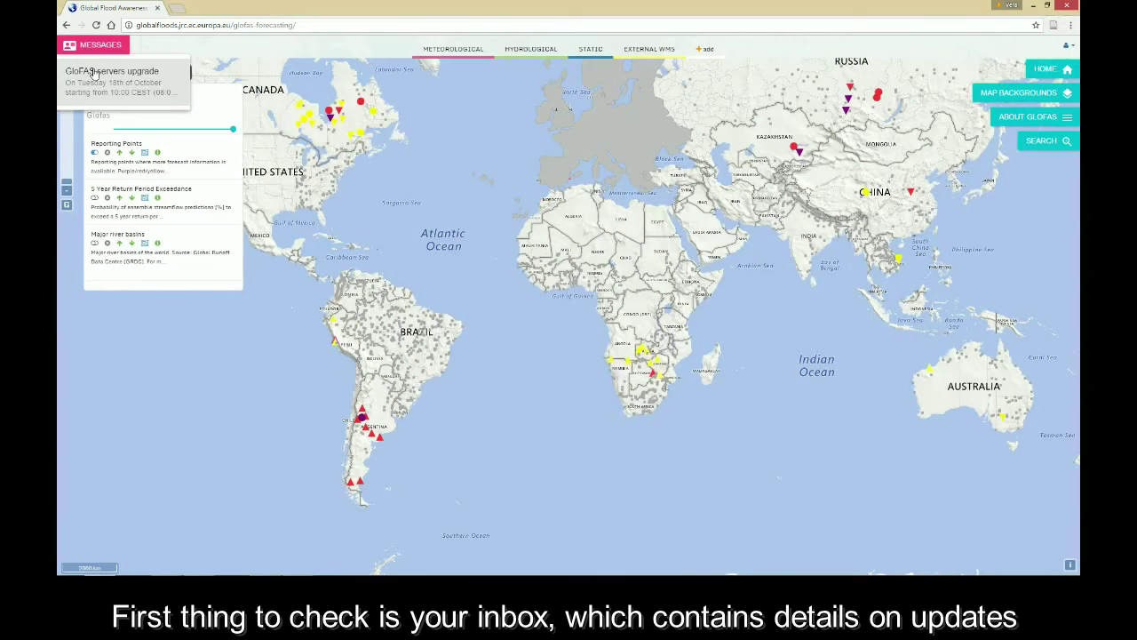
Read the GloFAS servers upgrade message, then return to the Forecast Viewer map
left_click(93, 73)
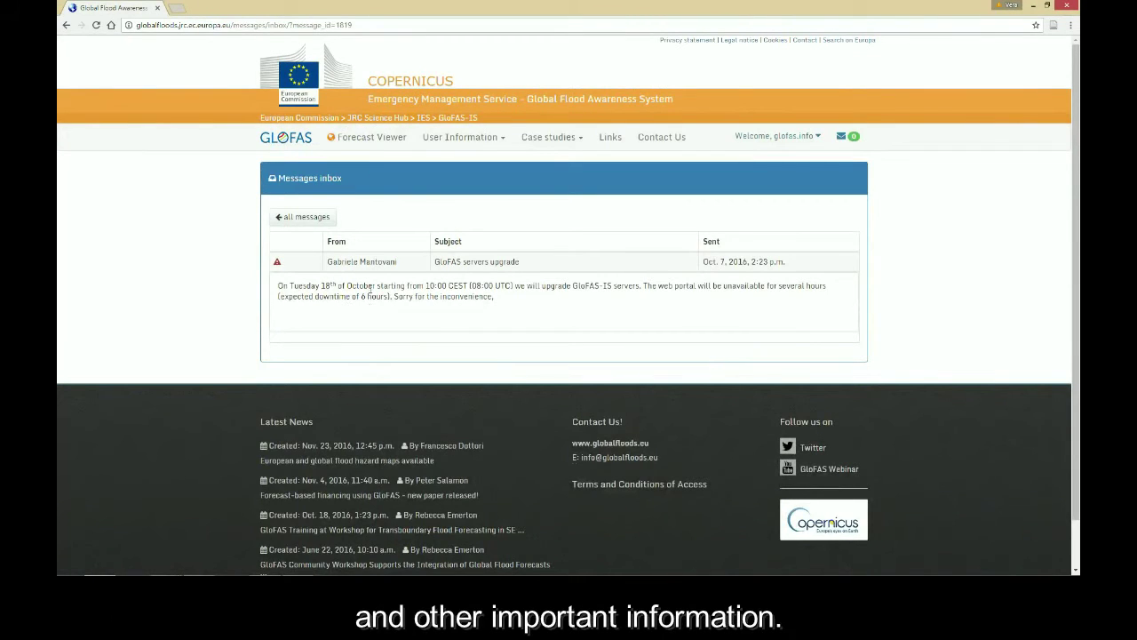
left_click(356, 139)
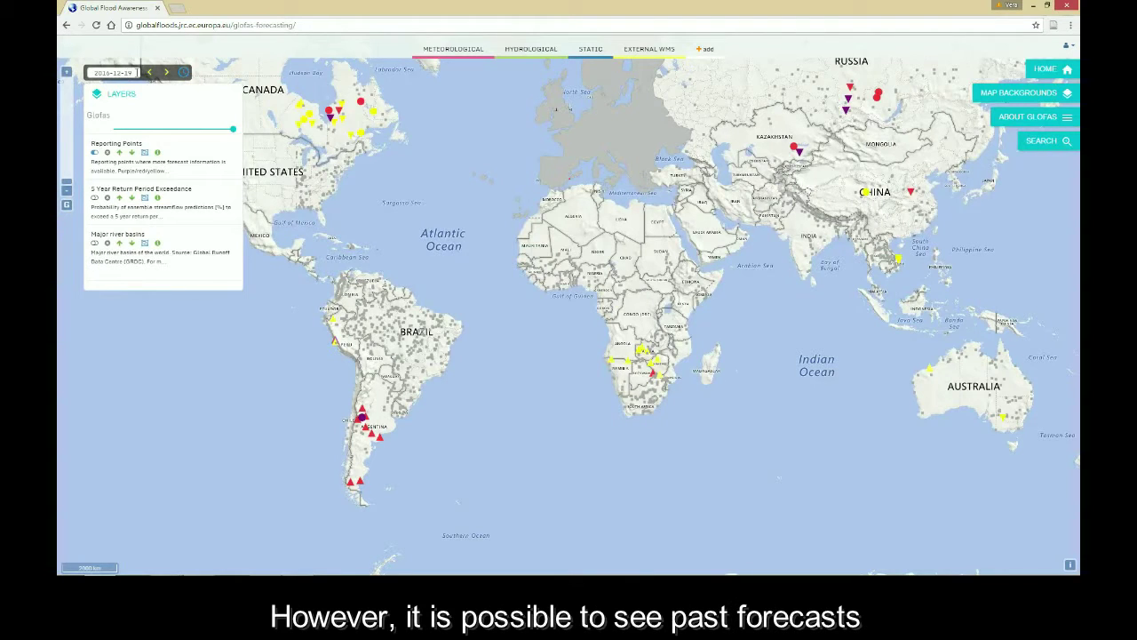
left_click(137, 72)
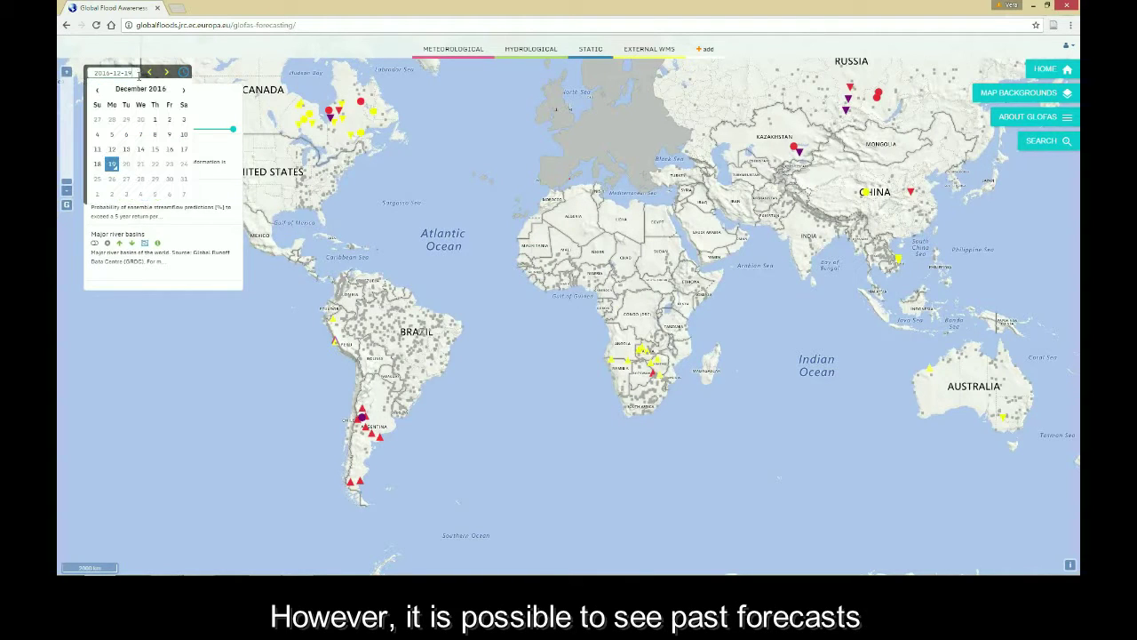
left_click(141, 136)
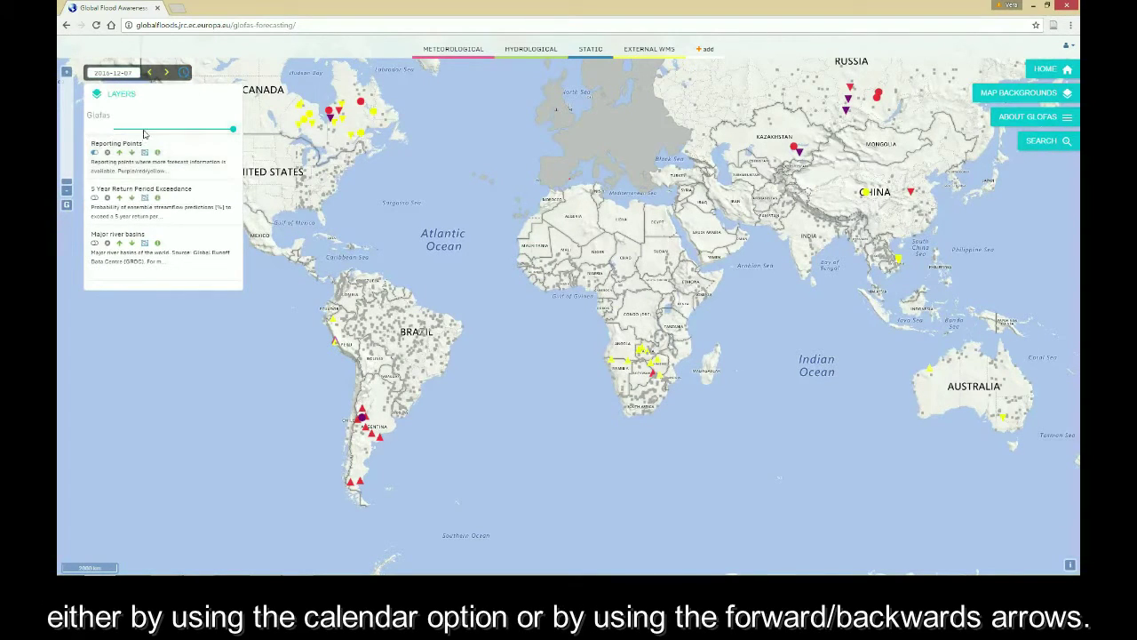
left_click(167, 74)
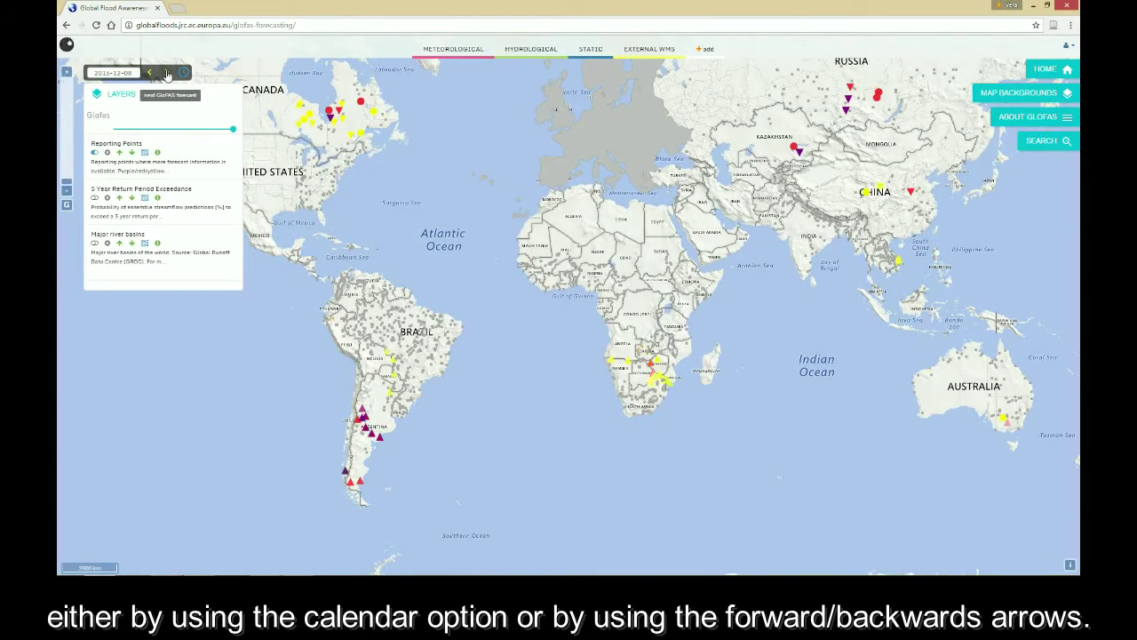
left_click(167, 74)
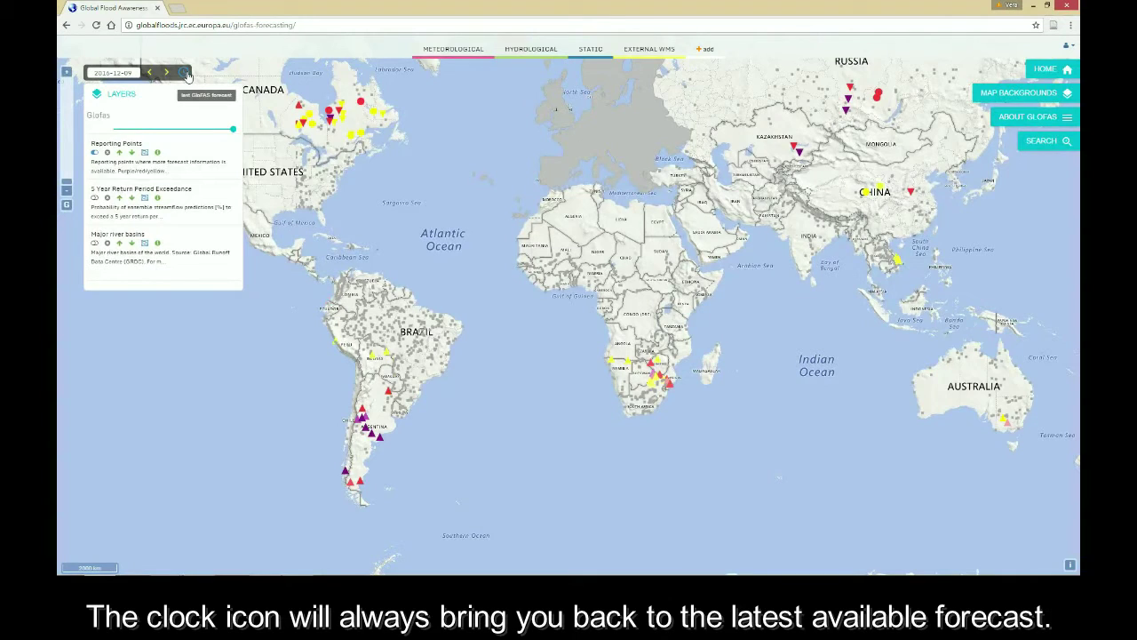
left_click(185, 74)
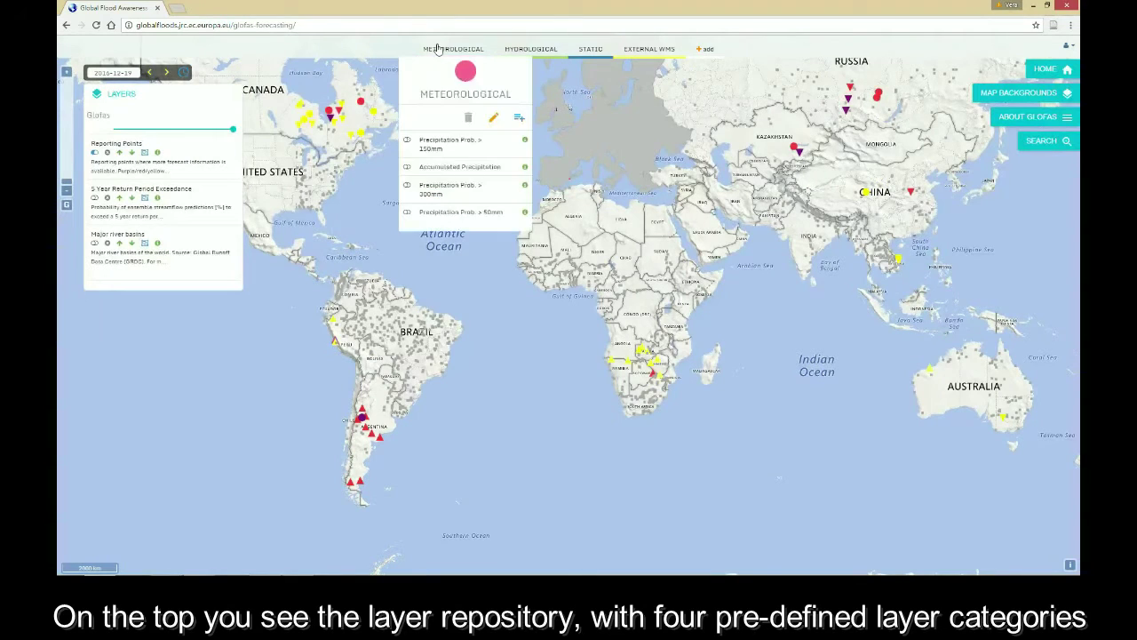
mouse_move(520, 46)
mouse_move(588, 47)
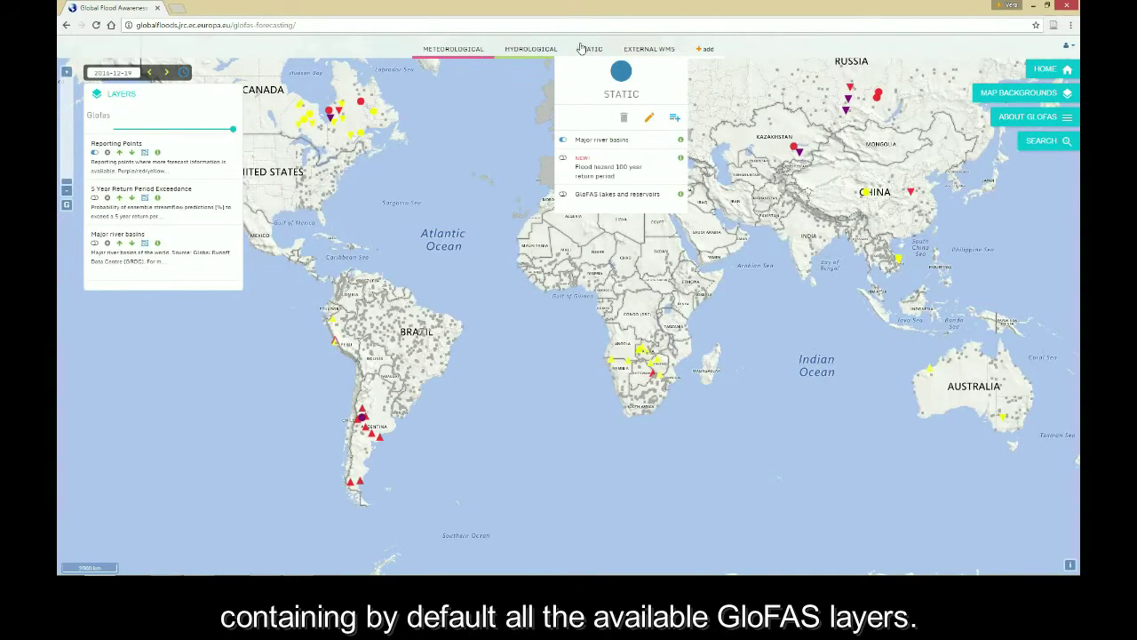
mouse_move(469, 50)
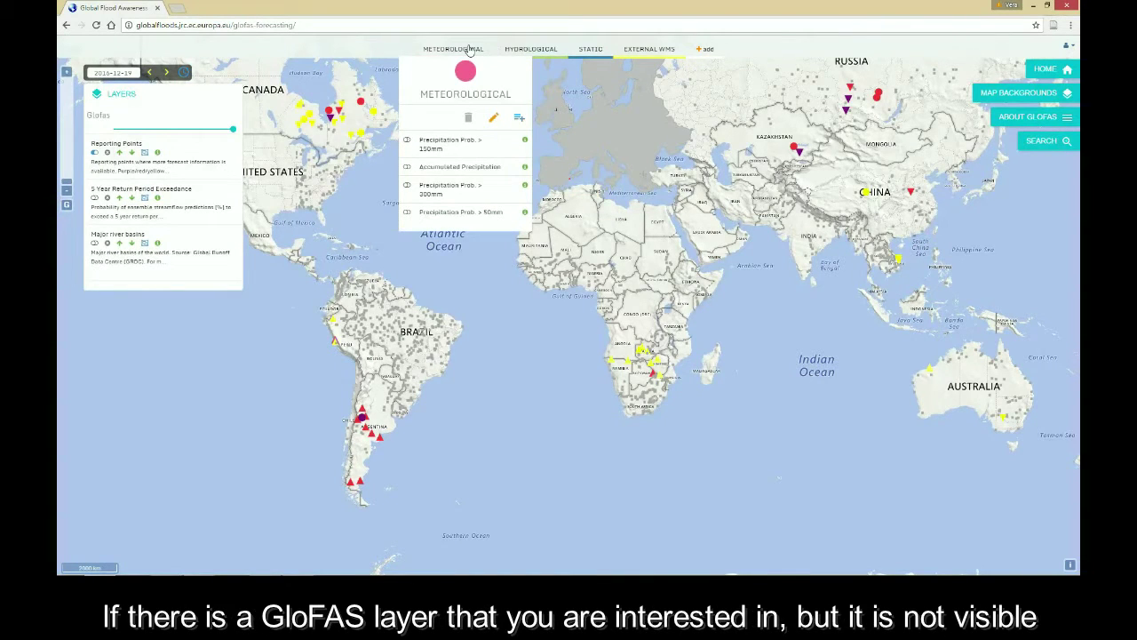
left_click(407, 168)
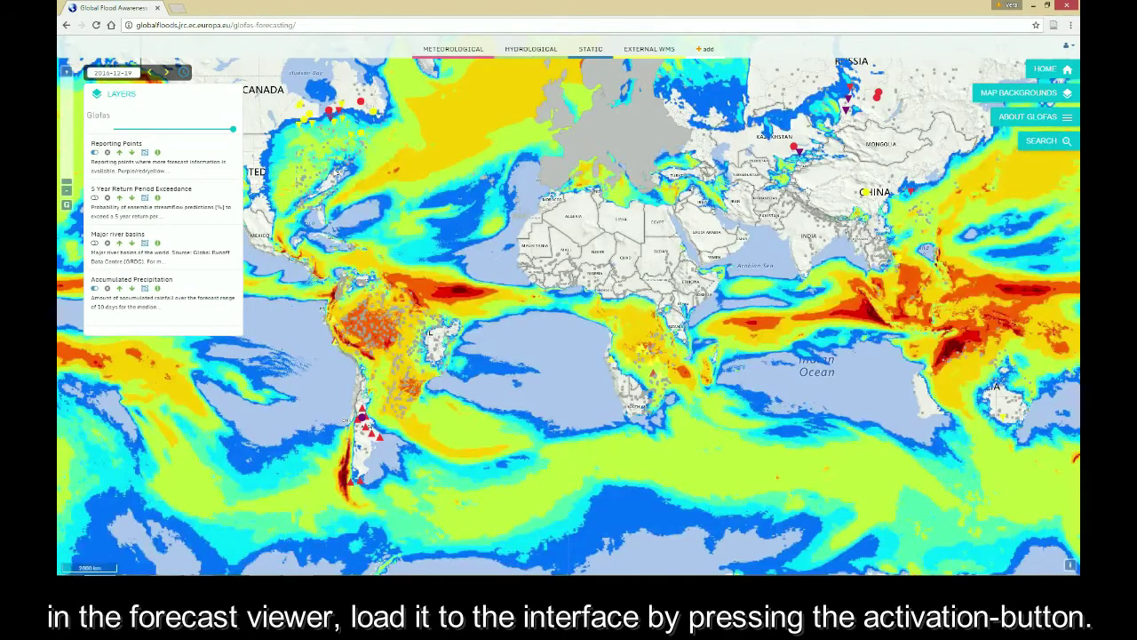
left_click(95, 288)
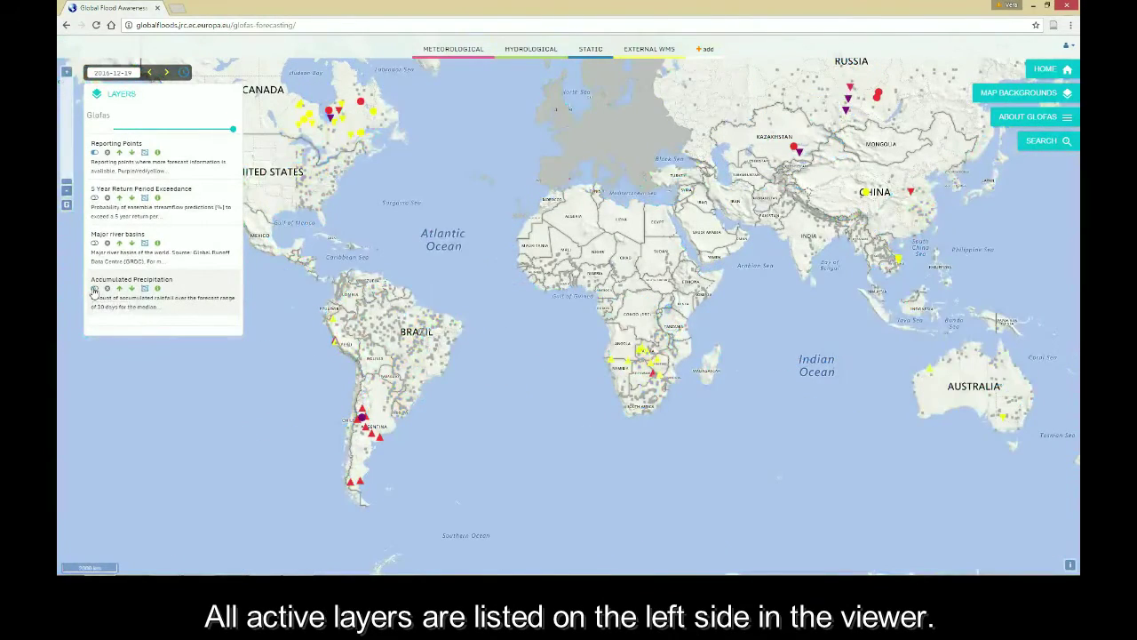
left_click(95, 289)
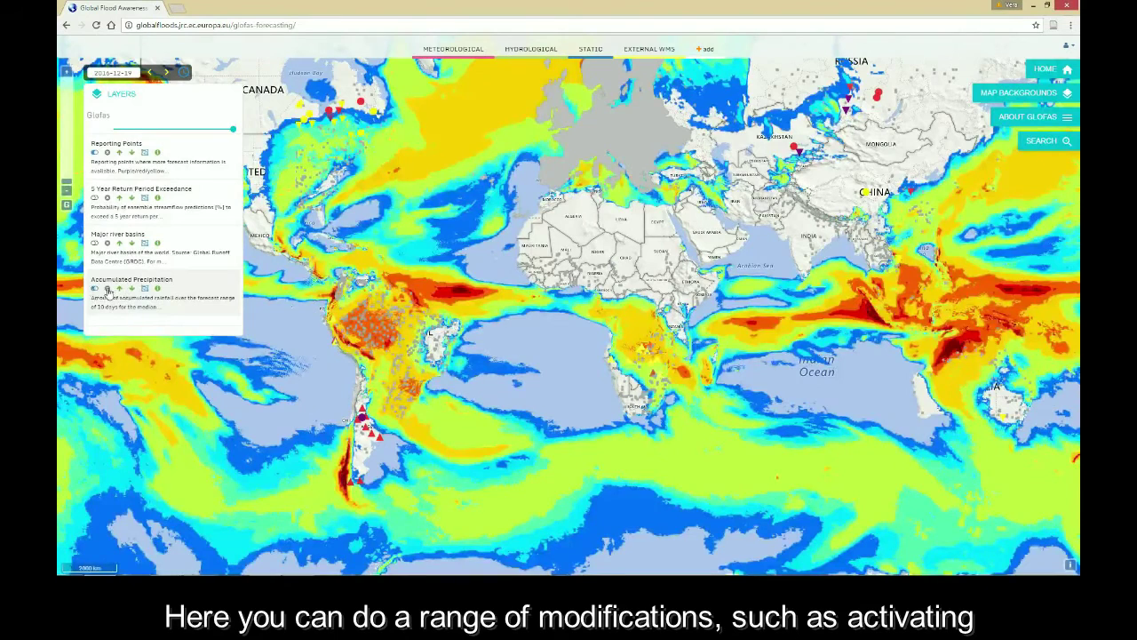
left_click(107, 288)
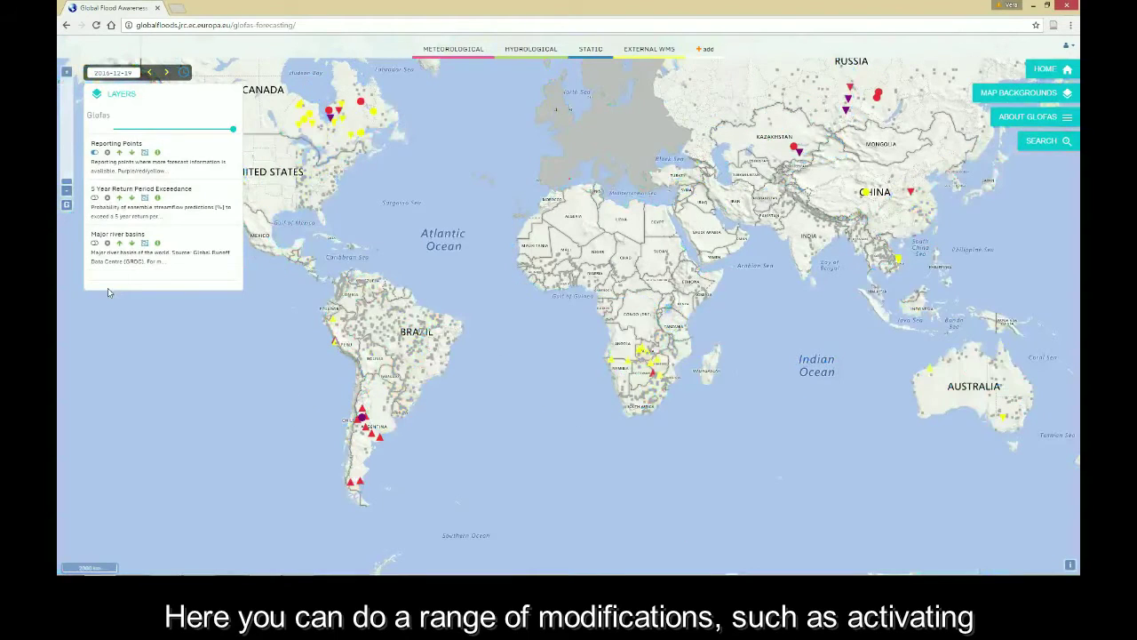
left_click(120, 242)
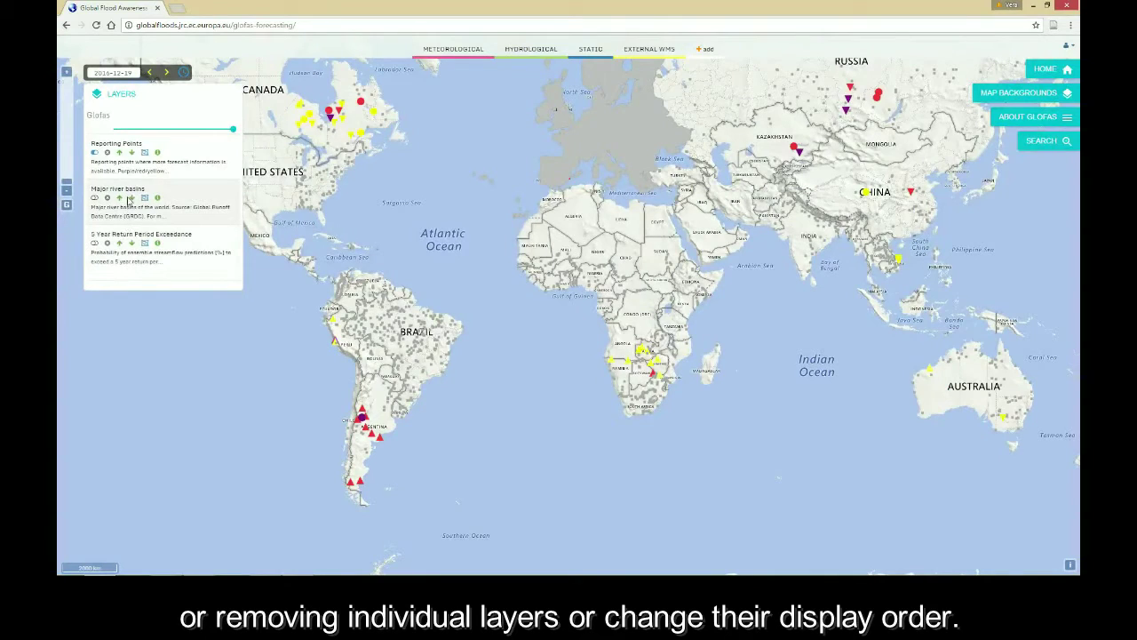
left_click(131, 198)
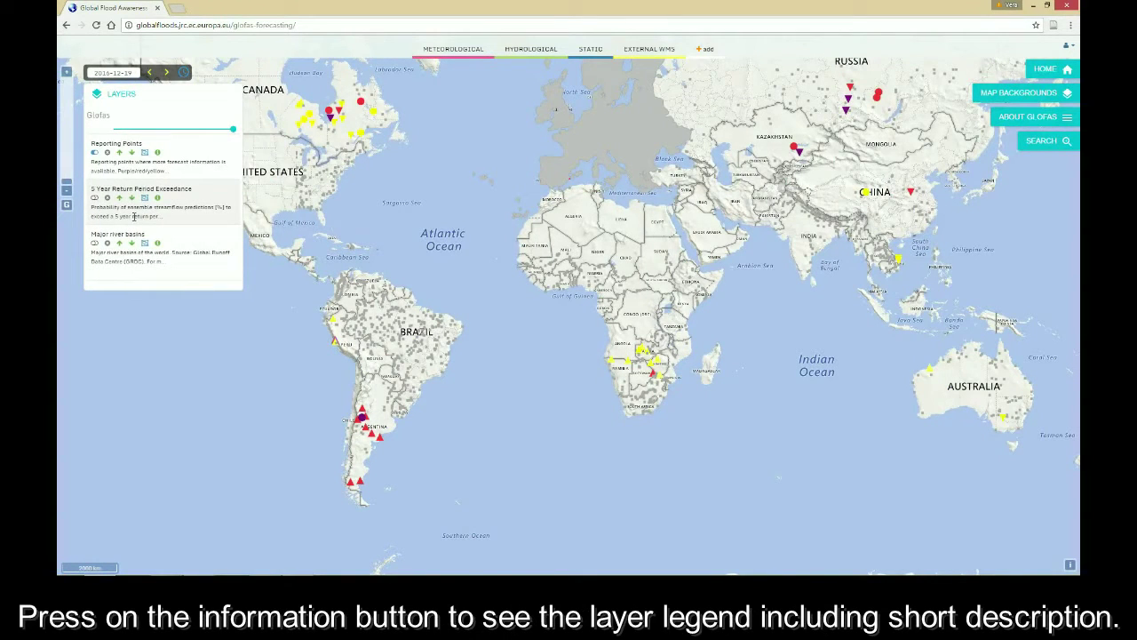
left_click(157, 153)
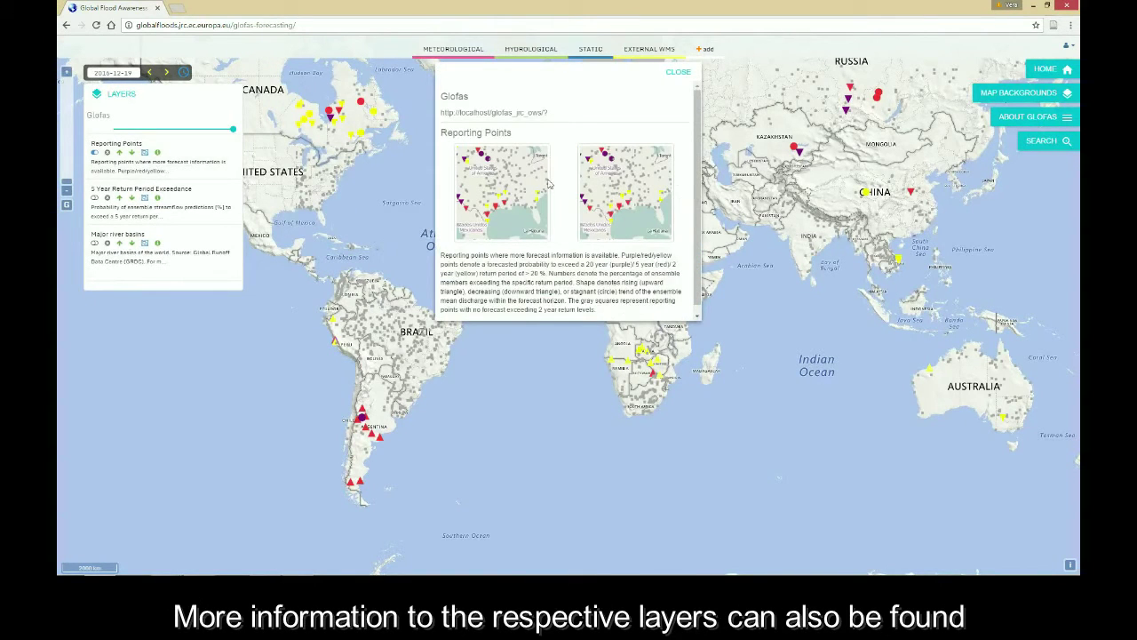
left_click_drag(537, 86, 187, 308)
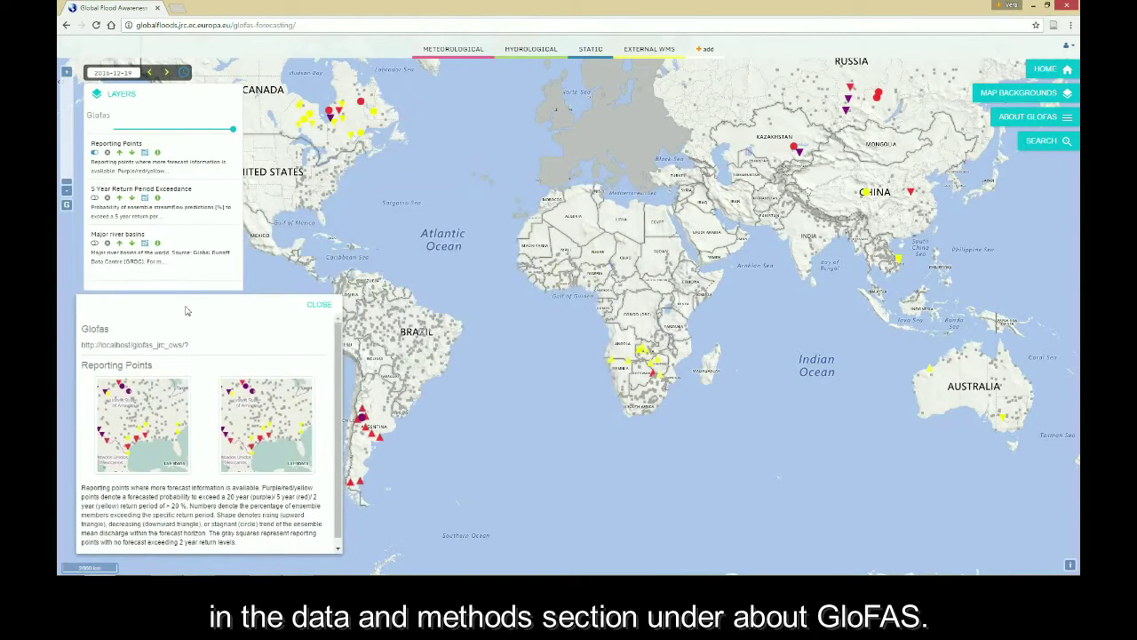
left_click(320, 306)
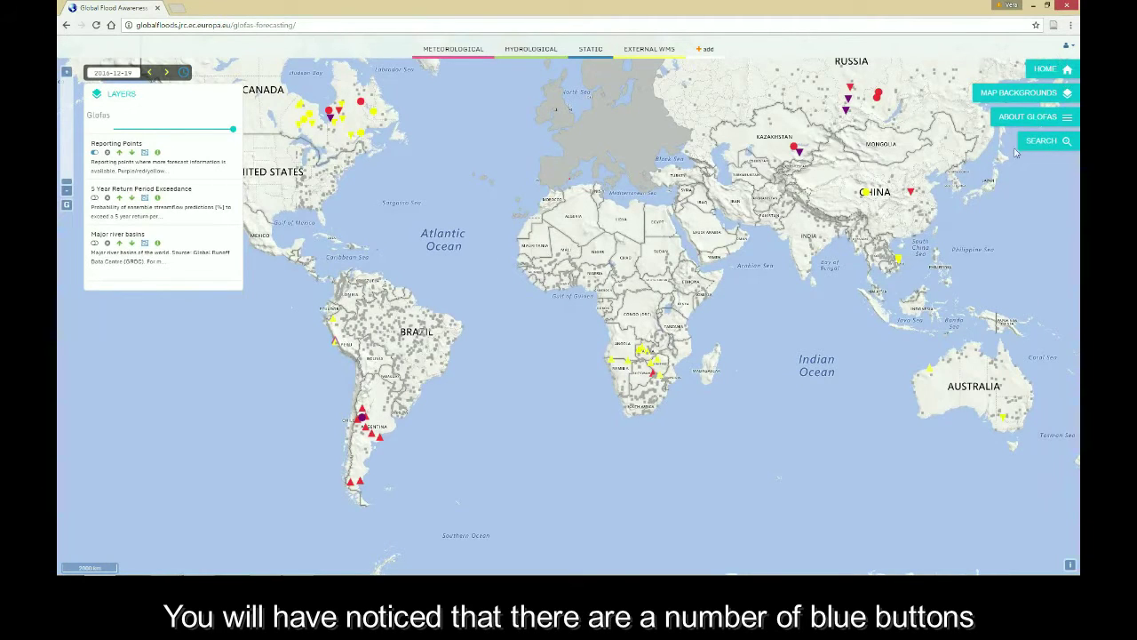
Return to the GloFAS home page and browse the User Information and Case studies menus
left_click(1055, 73)
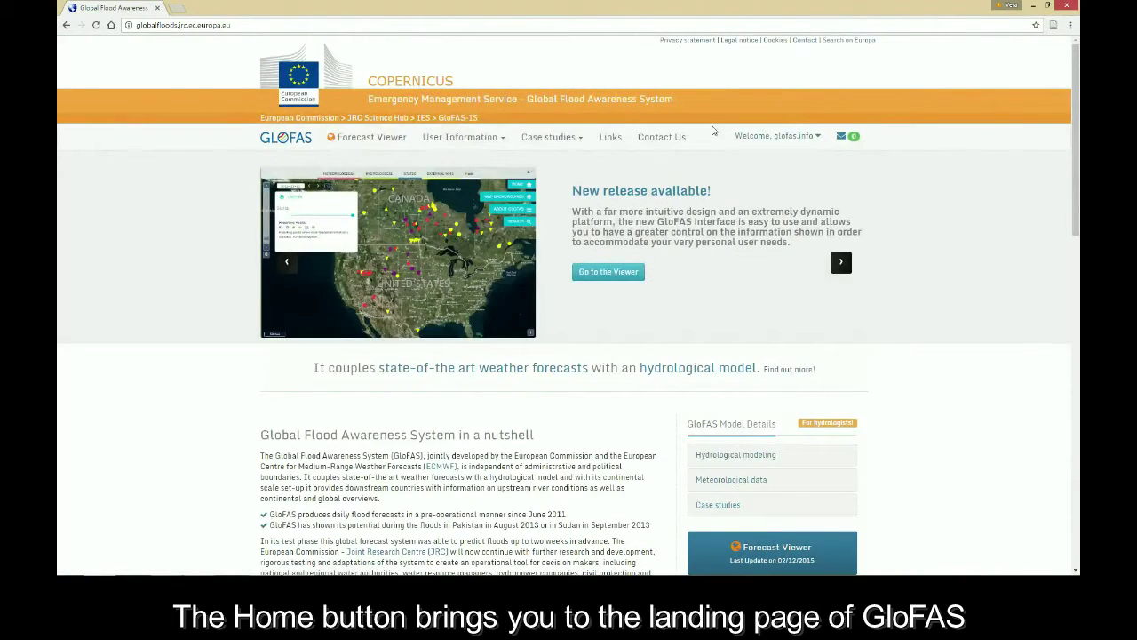
left_click(487, 140)
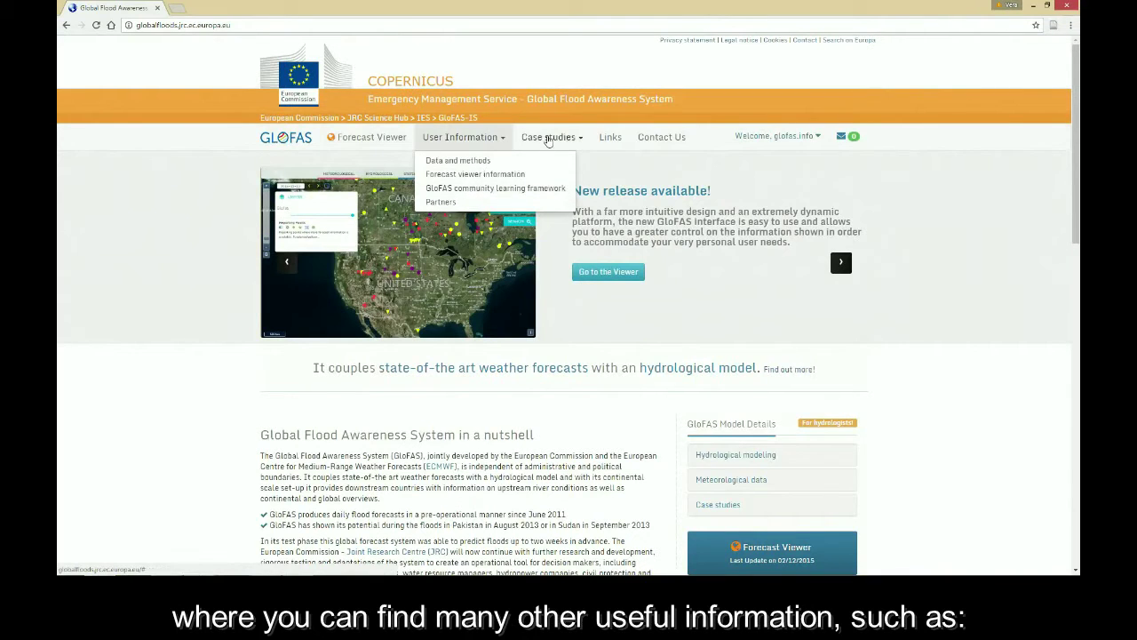
left_click(548, 139)
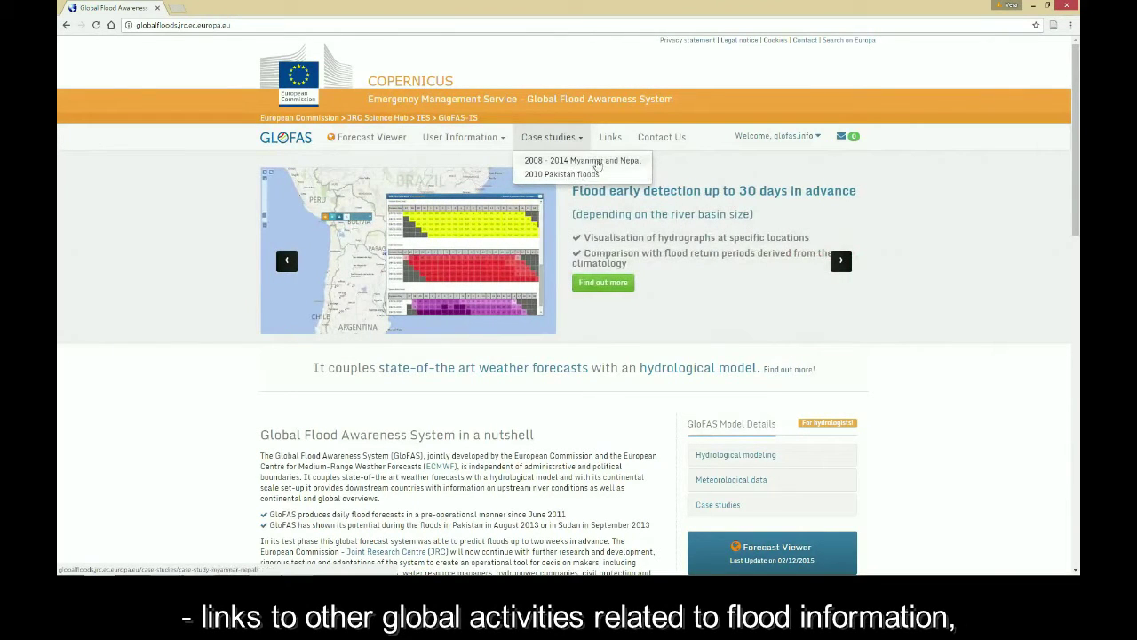
On the Links page, filter by Information, Monitoring and then Prediction links
left_click(613, 140)
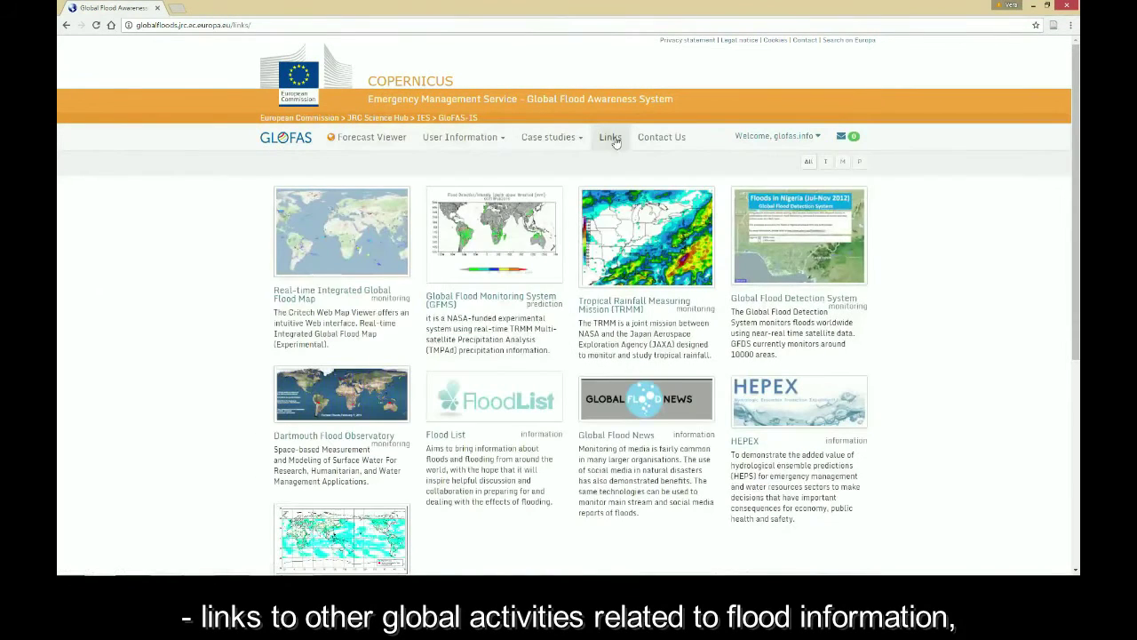
left_click(825, 161)
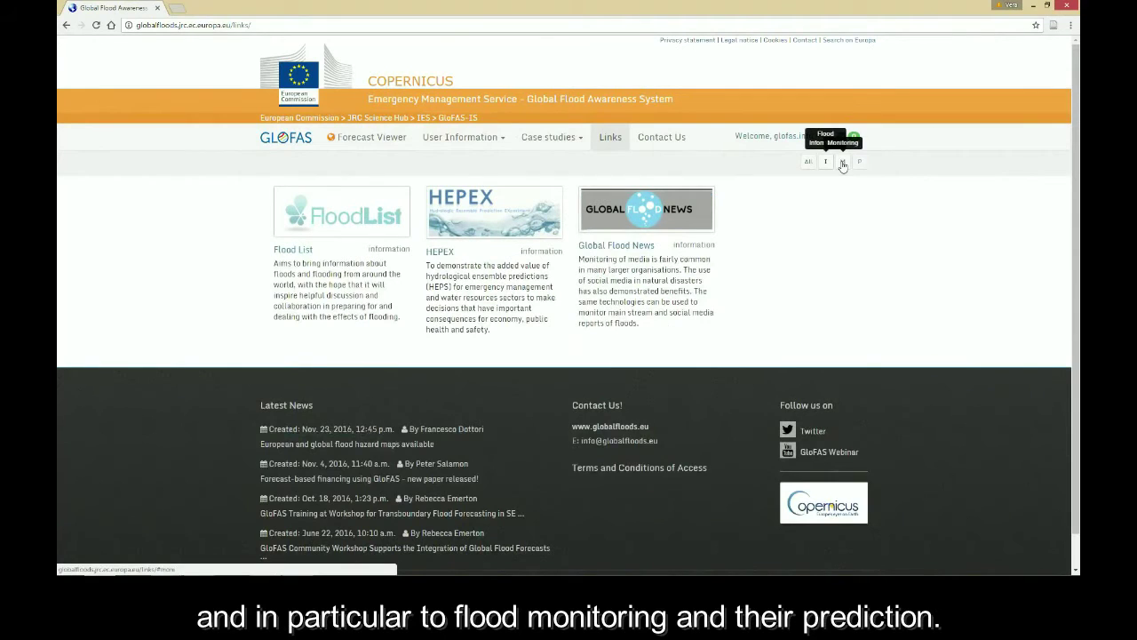
left_click(842, 163)
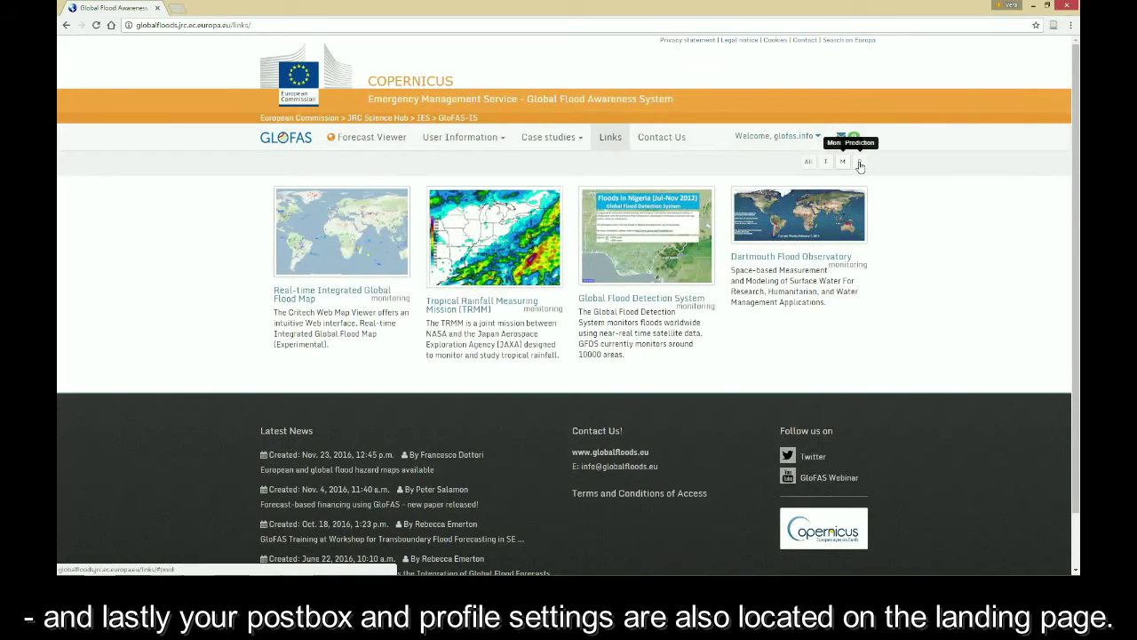
left_click(859, 163)
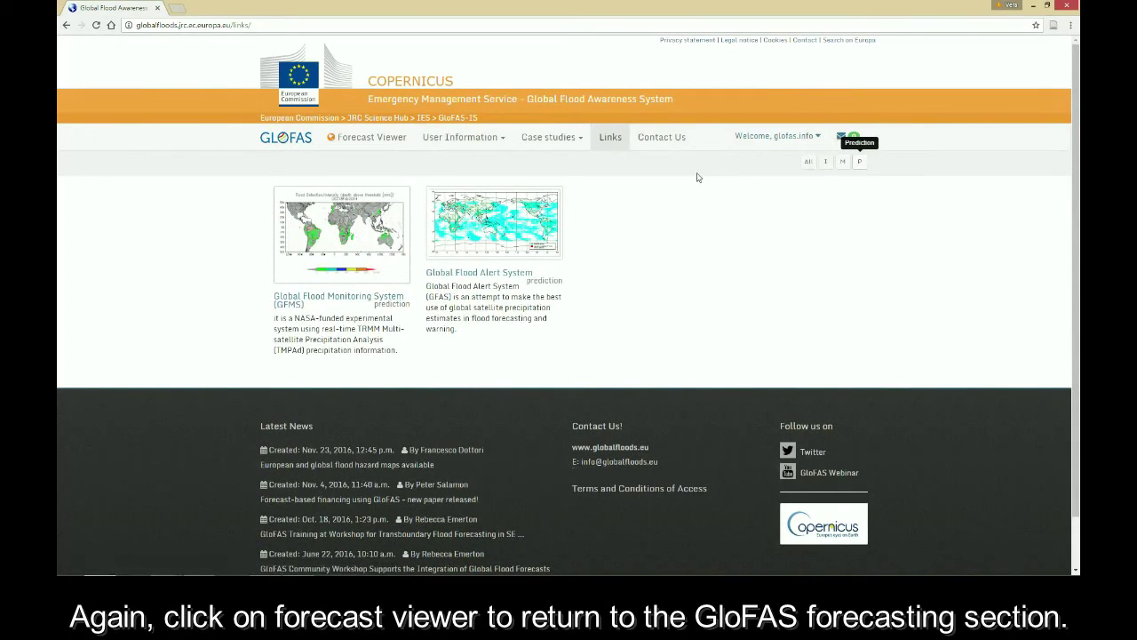
In the Forecast Viewer, try Bing Aerial backgrounds, settle on Bing Road, and glance at About GloFAS
left_click(380, 139)
left_click(1037, 94)
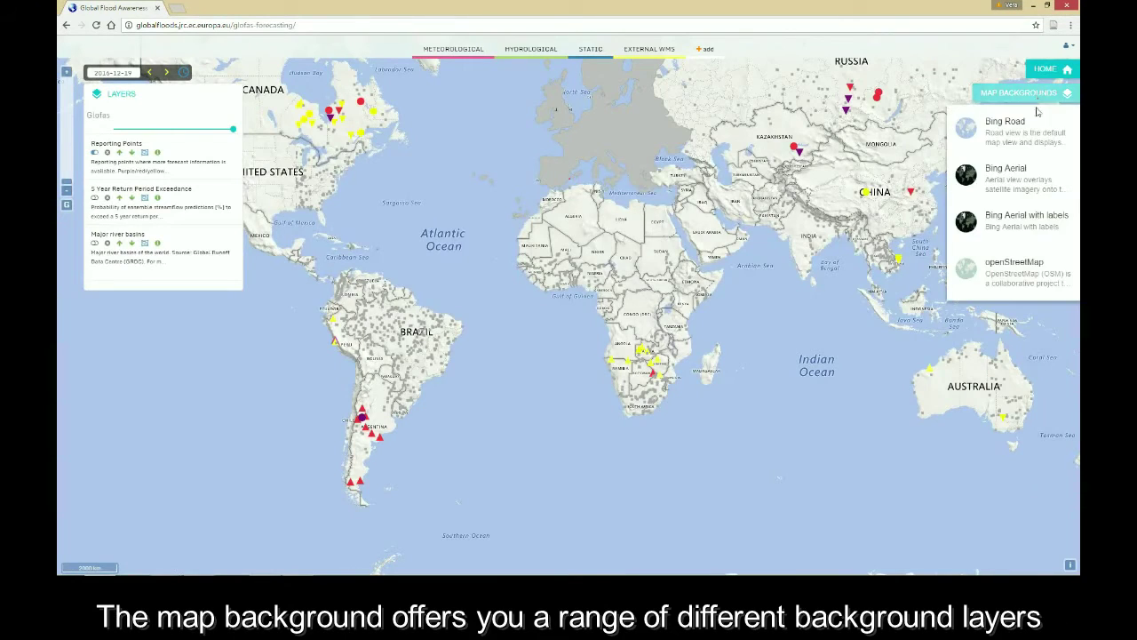
left_click(1013, 183)
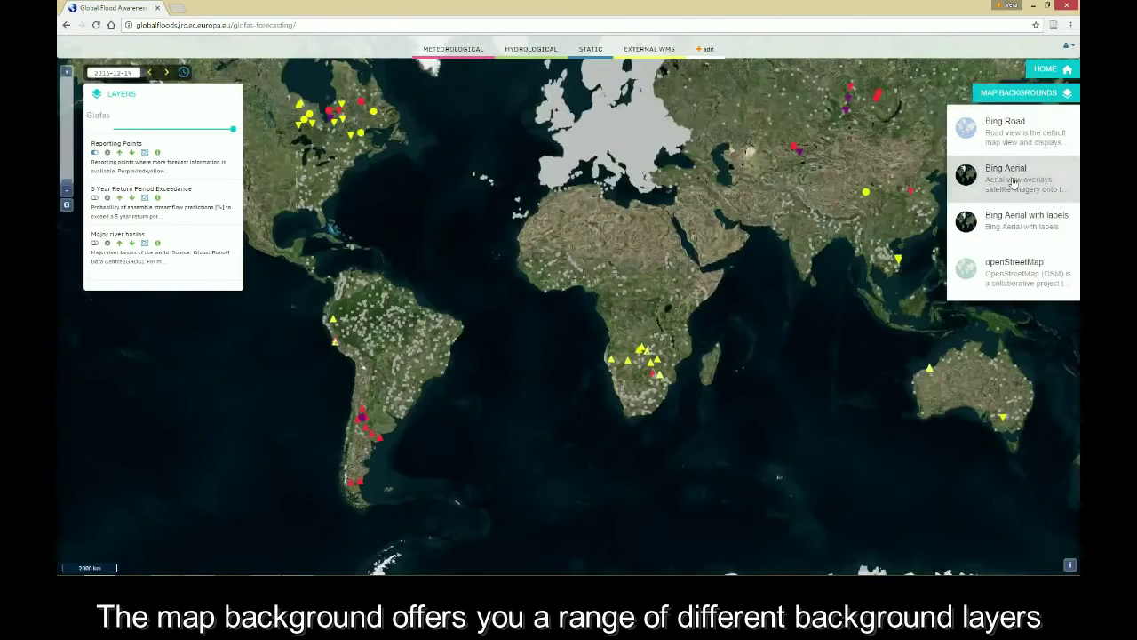
left_click(1027, 224)
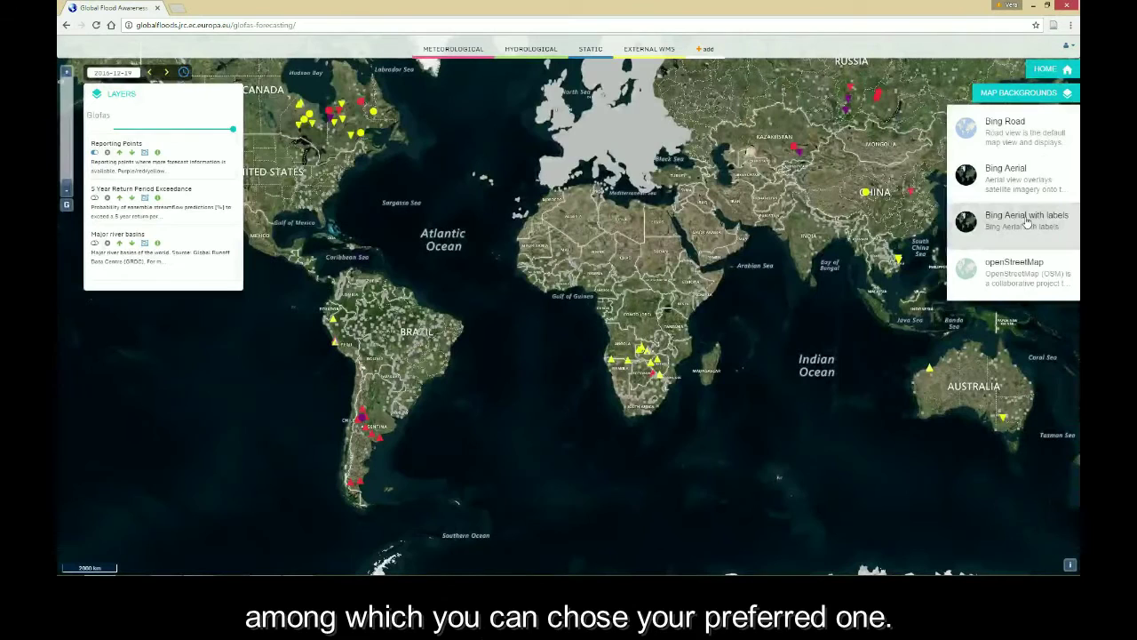
left_click(1022, 138)
left_click(1028, 120)
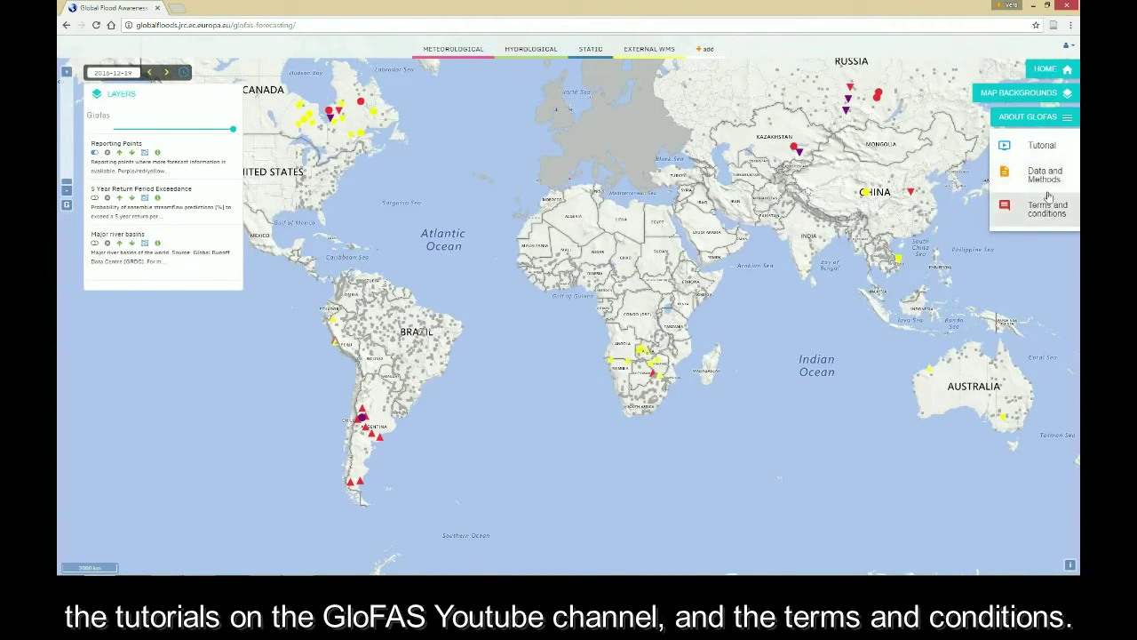
left_click(1036, 117)
Search 'argentina' to centre the map there and enable the 5 Year Return Period Exceedance layer
left_click(1043, 142)
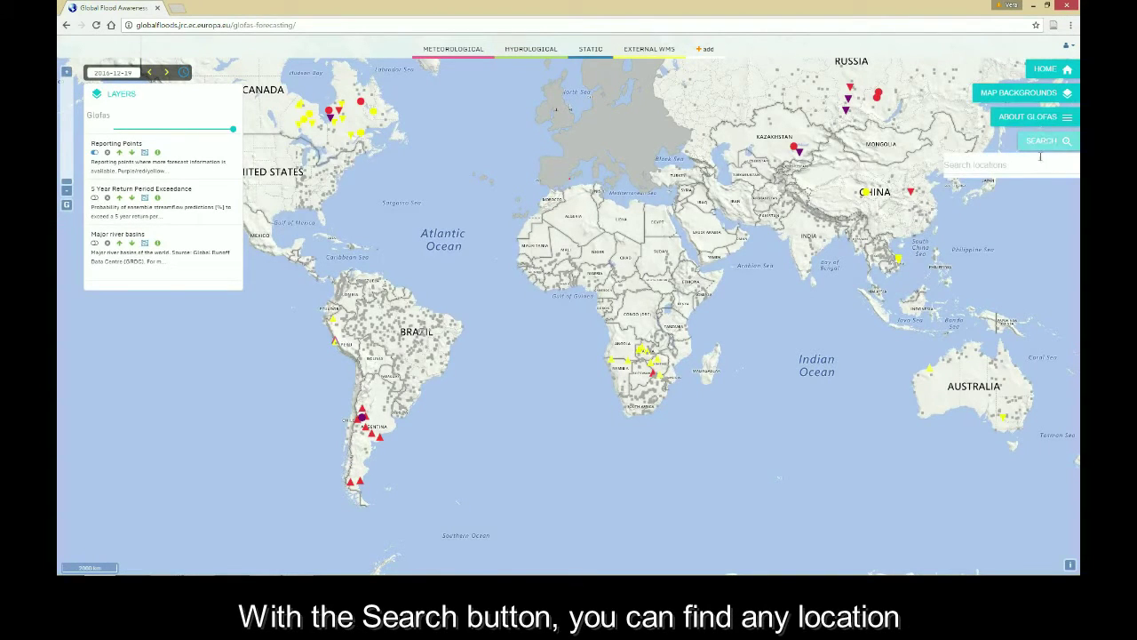
left_click(1032, 164)
type("argentina")
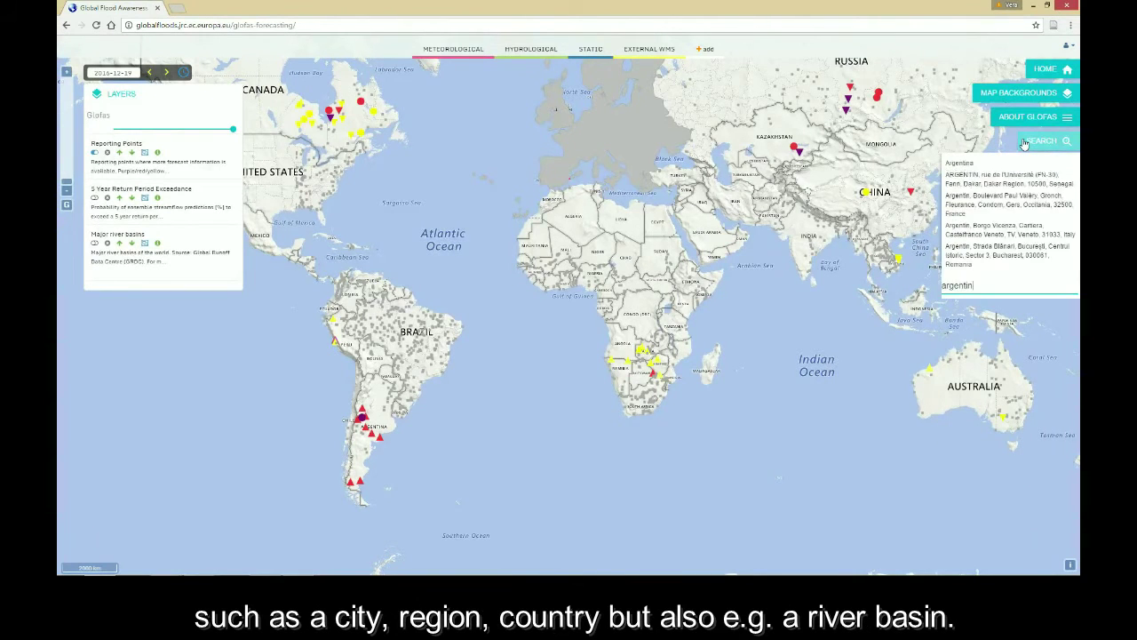
left_click(973, 164)
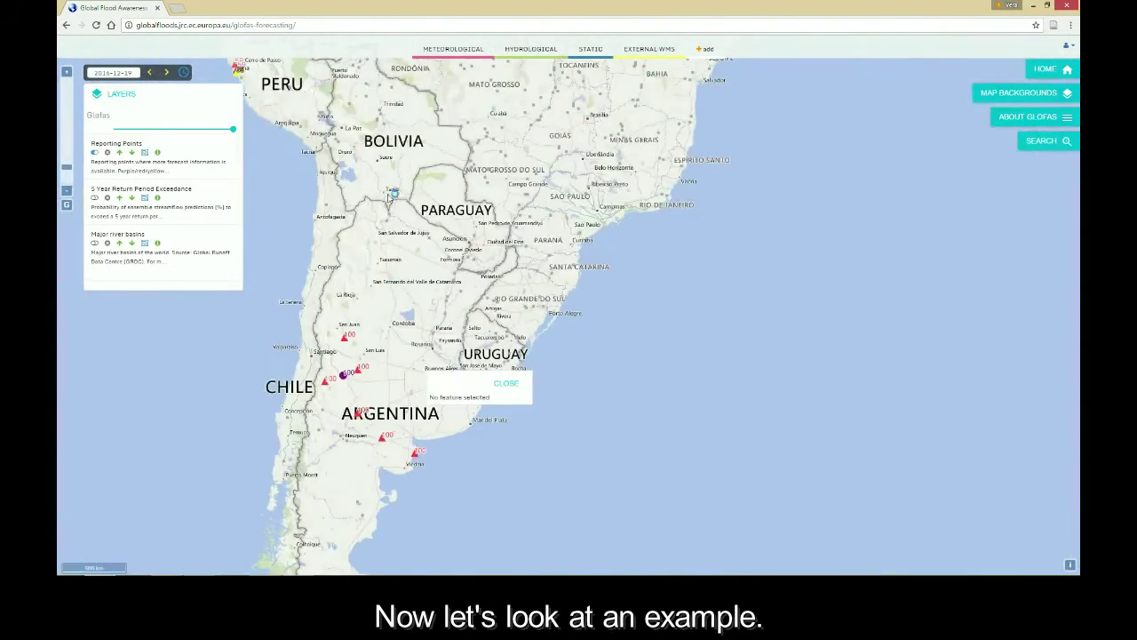
left_click(95, 199)
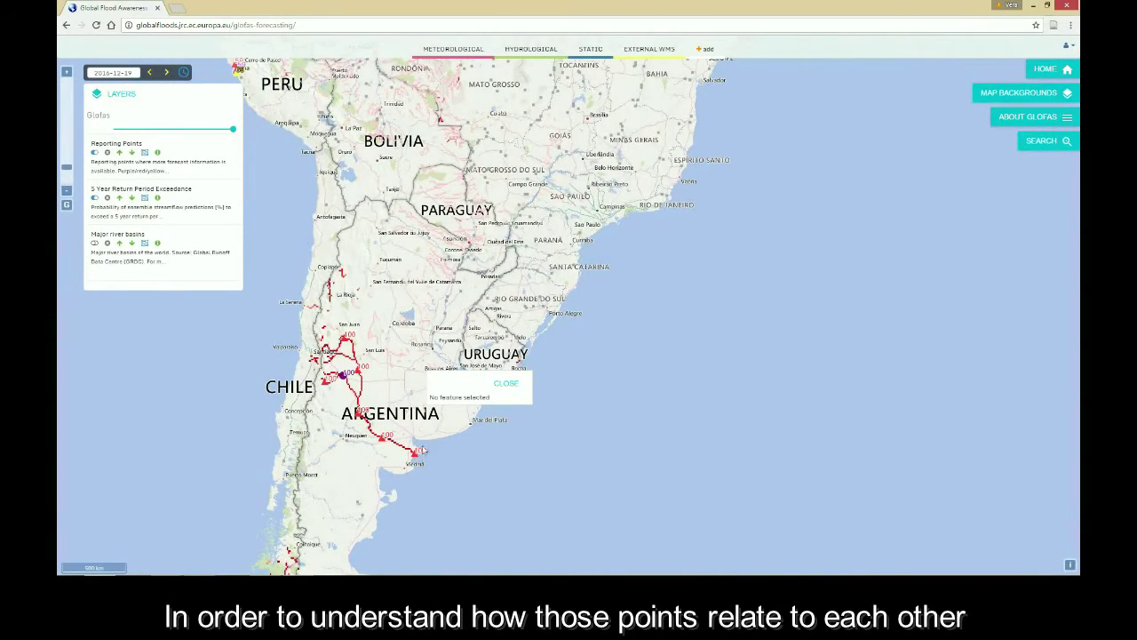
left_click(505, 382)
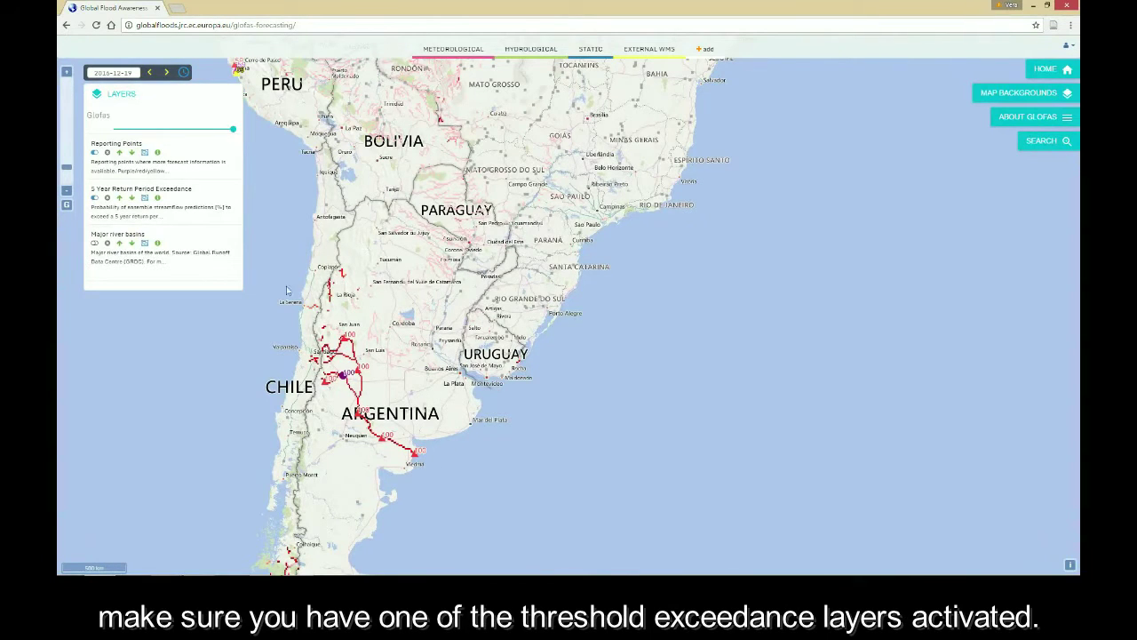
Turn on Major river basins, adjust the zoom, and show the 5 Year Return Period Exceedance legend
left_click(94, 243)
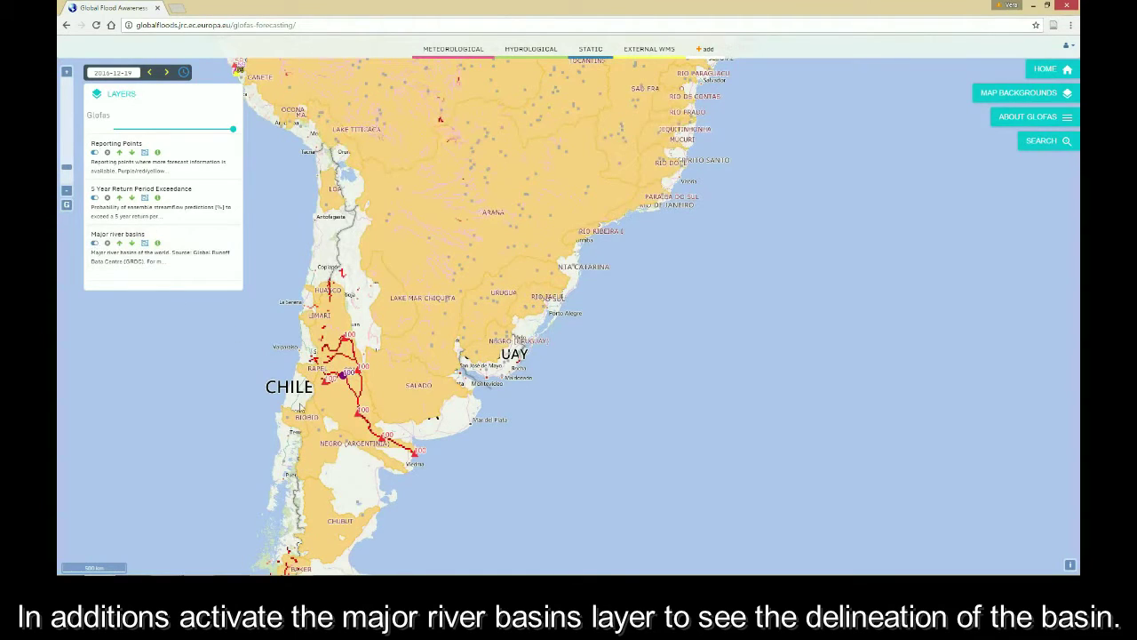
scroll(377, 437, "up", 2)
scroll(377, 437, "down", 1)
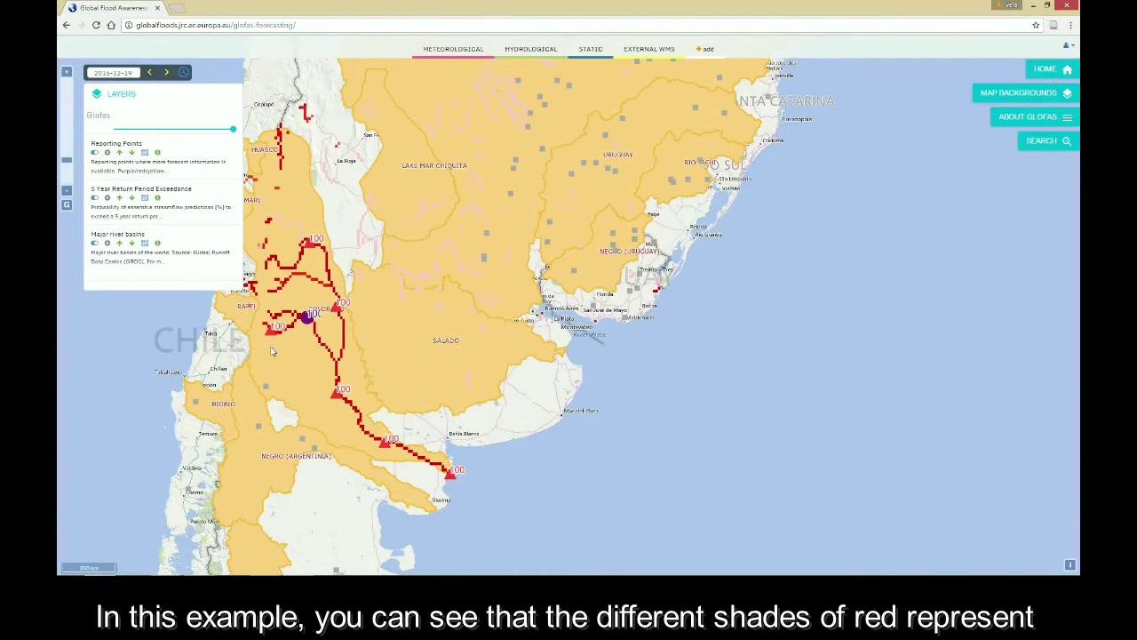
left_click(158, 199)
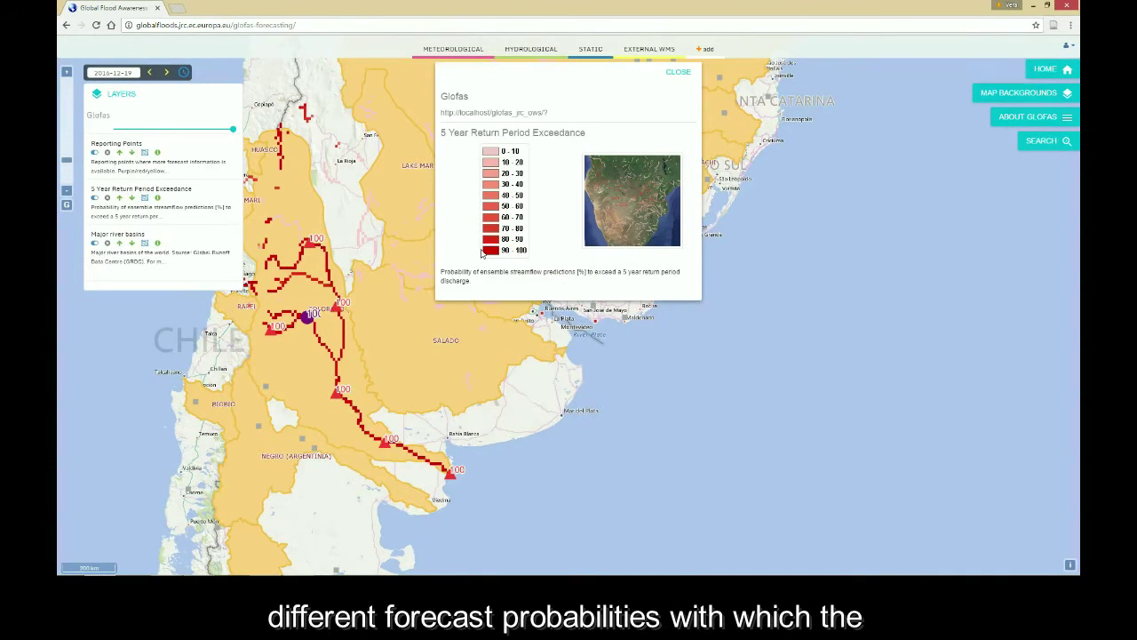
Close the exceedance legend, then read and close the Reporting Points layer information
left_click(682, 71)
left_click(158, 154)
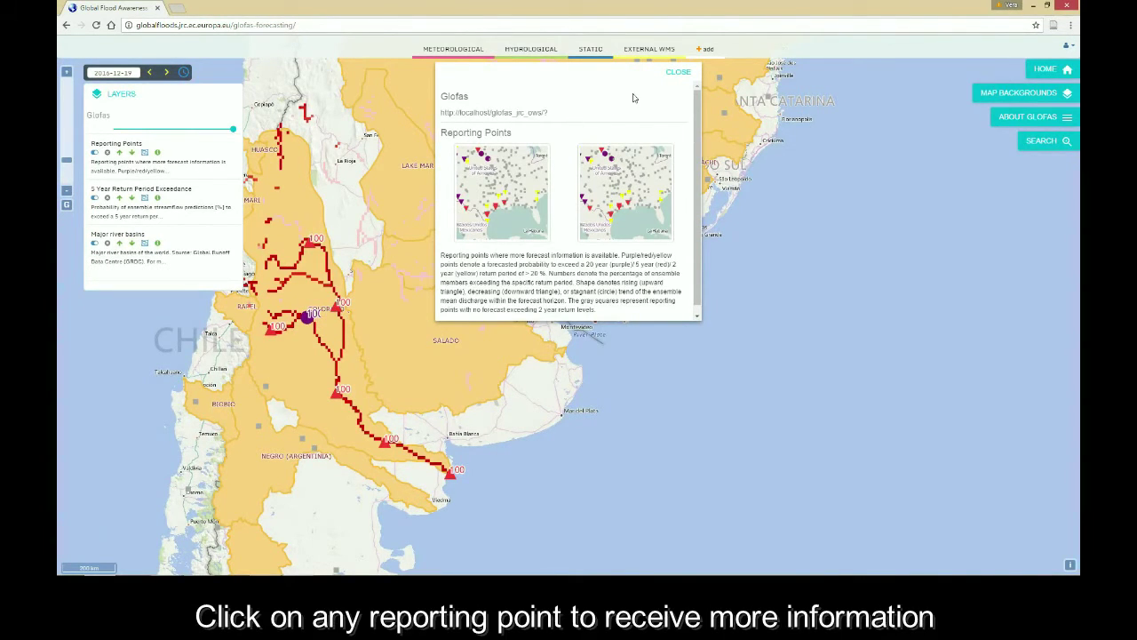
left_click(676, 72)
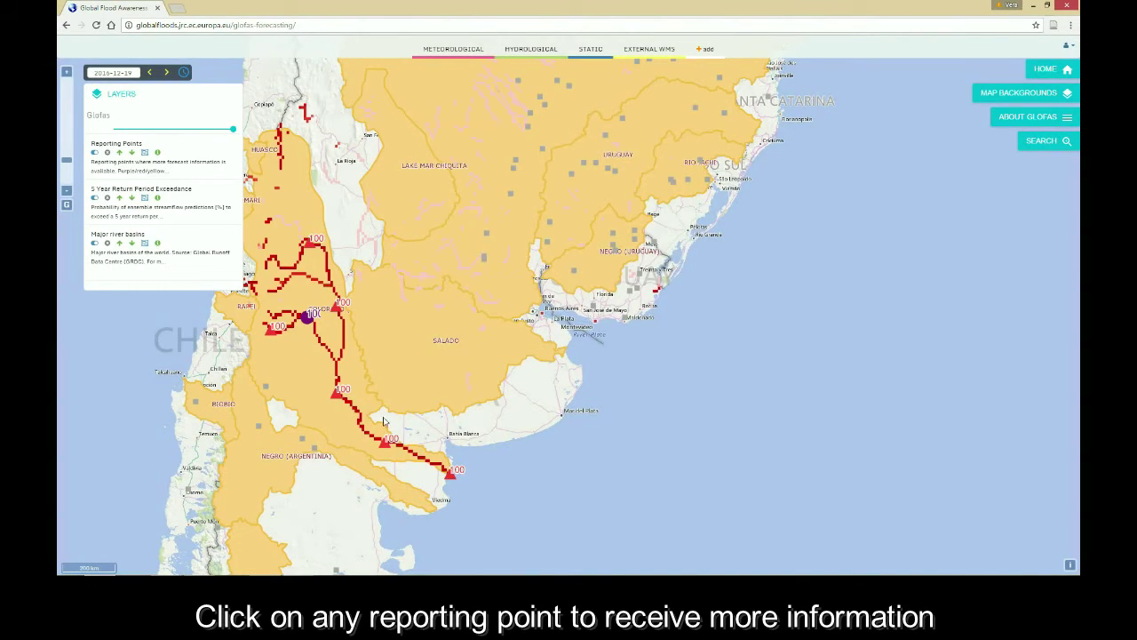
Open the Pichi Mahuida station popup, scroll through its hydrograph and alert tables, then close it
left_click(386, 447)
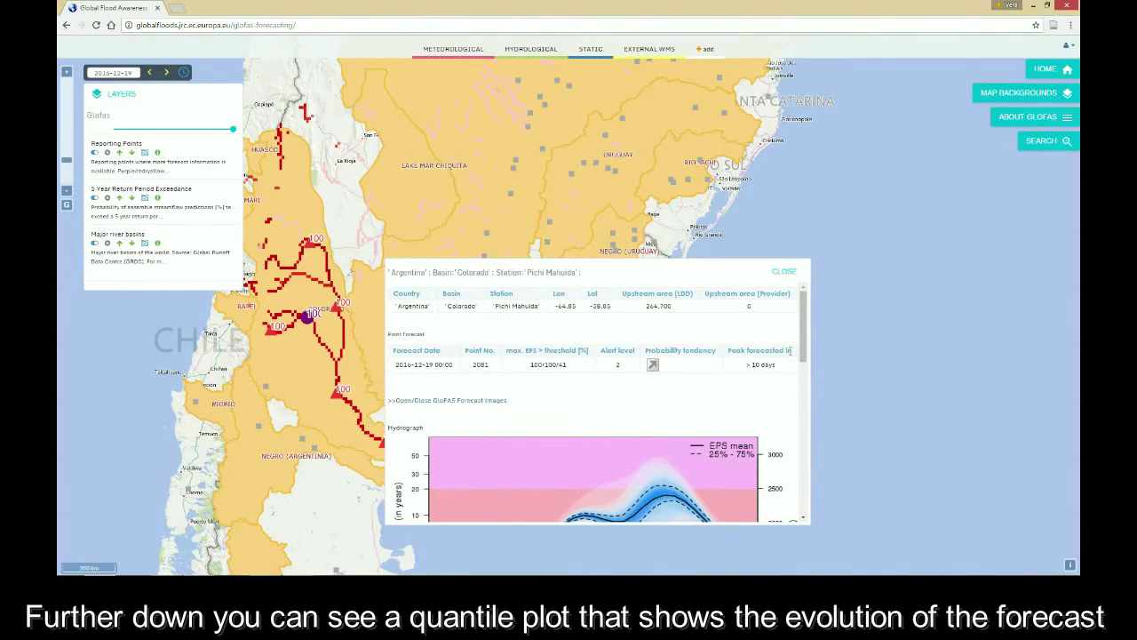
left_click_drag(803, 359, 807, 404)
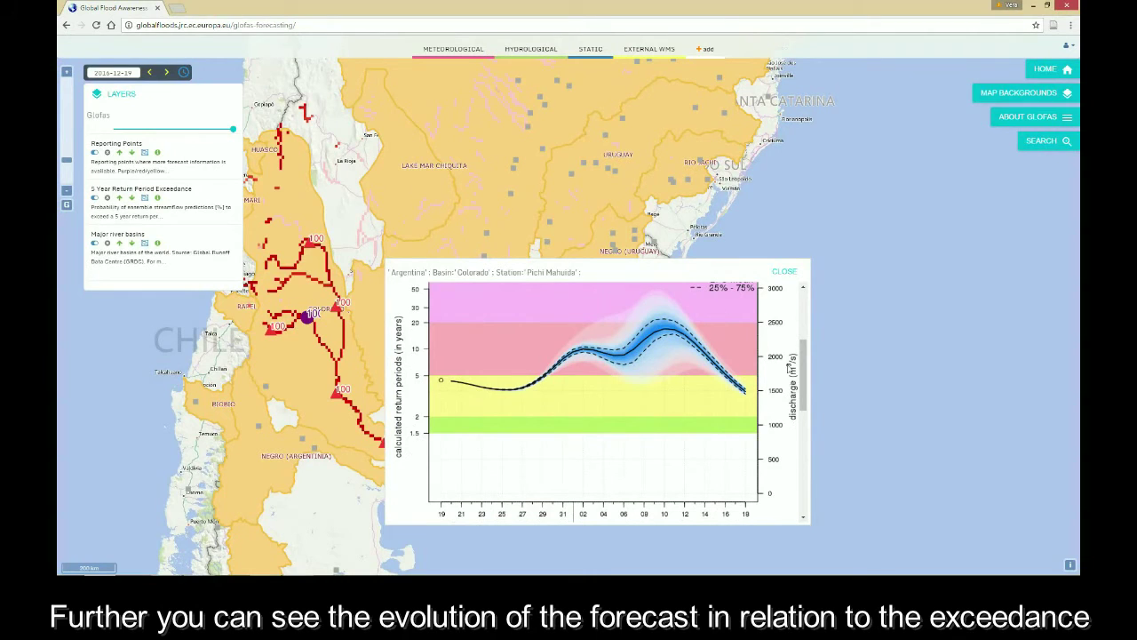
left_click_drag(808, 381, 818, 494)
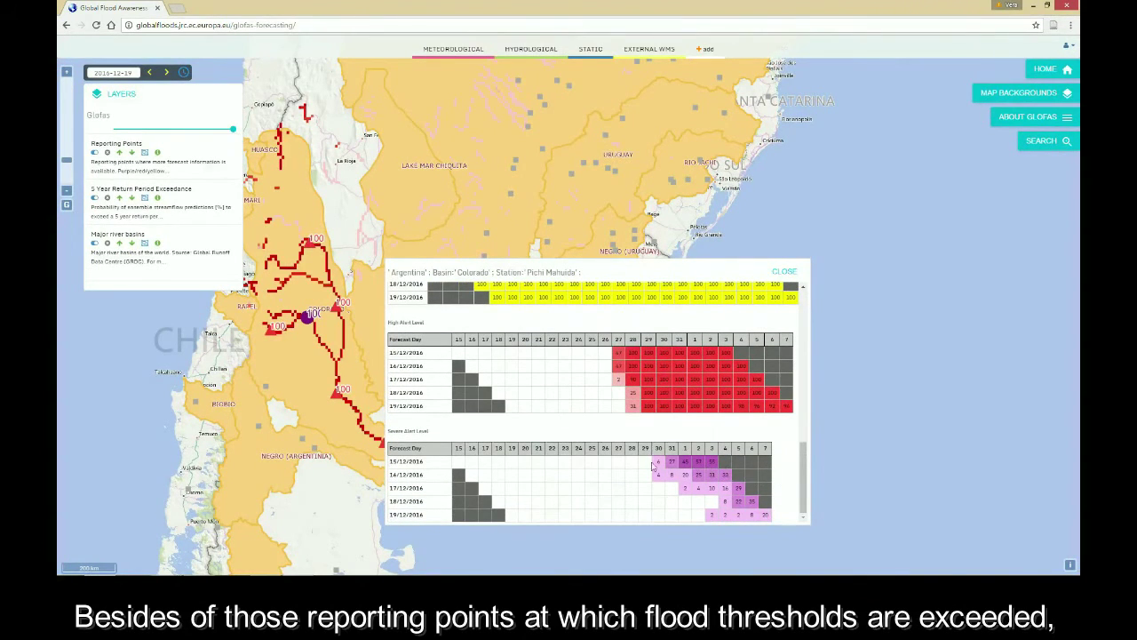
left_click(783, 271)
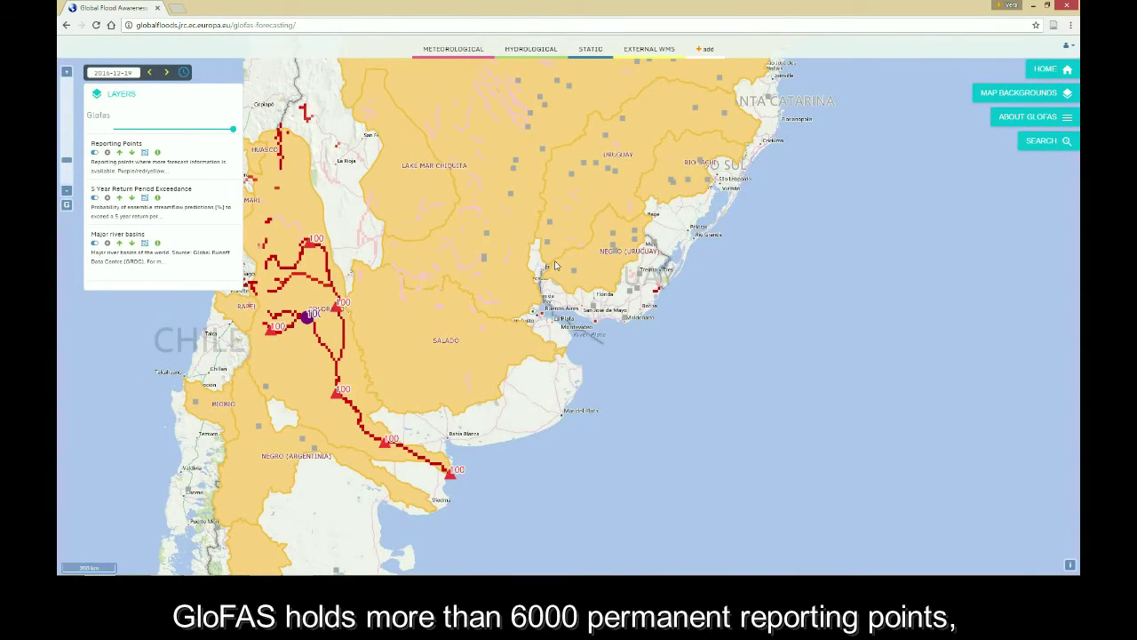
Check the Timbues station hydrograph, close it, and list the Meteorological precipitation layers
left_click(485, 261)
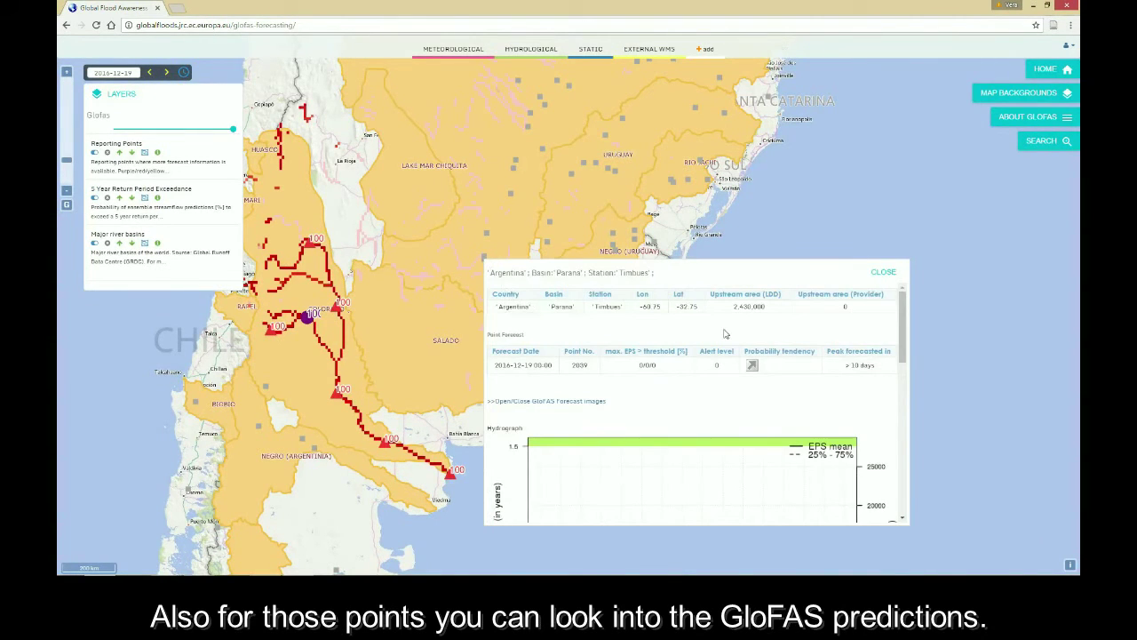
scroll(747, 334, "down", 3)
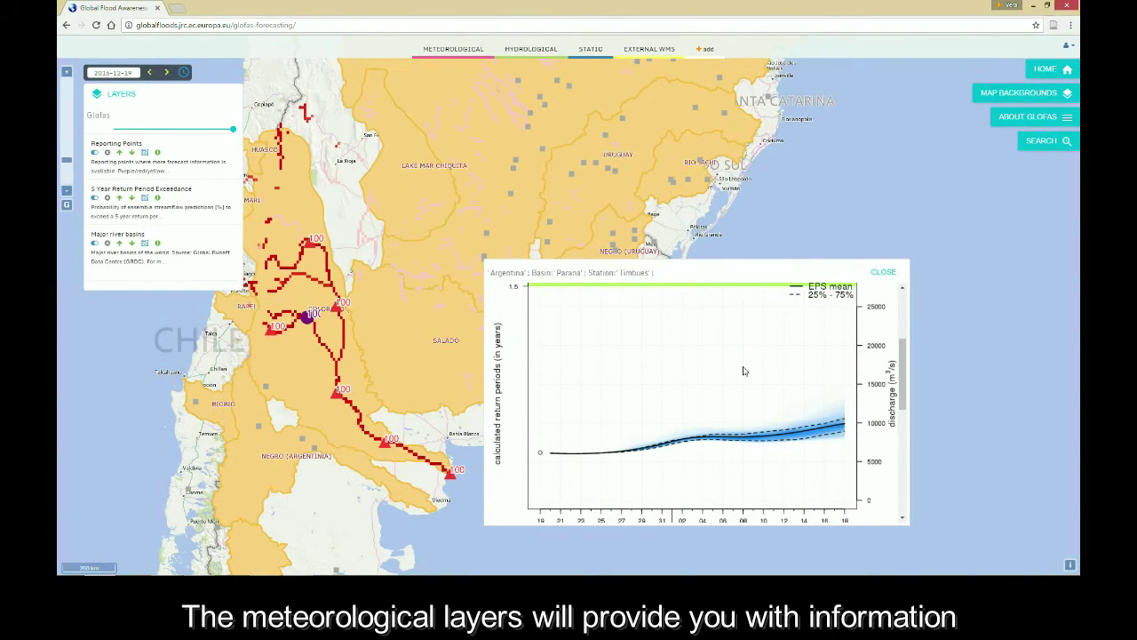
key("Escape")
left_click(448, 50)
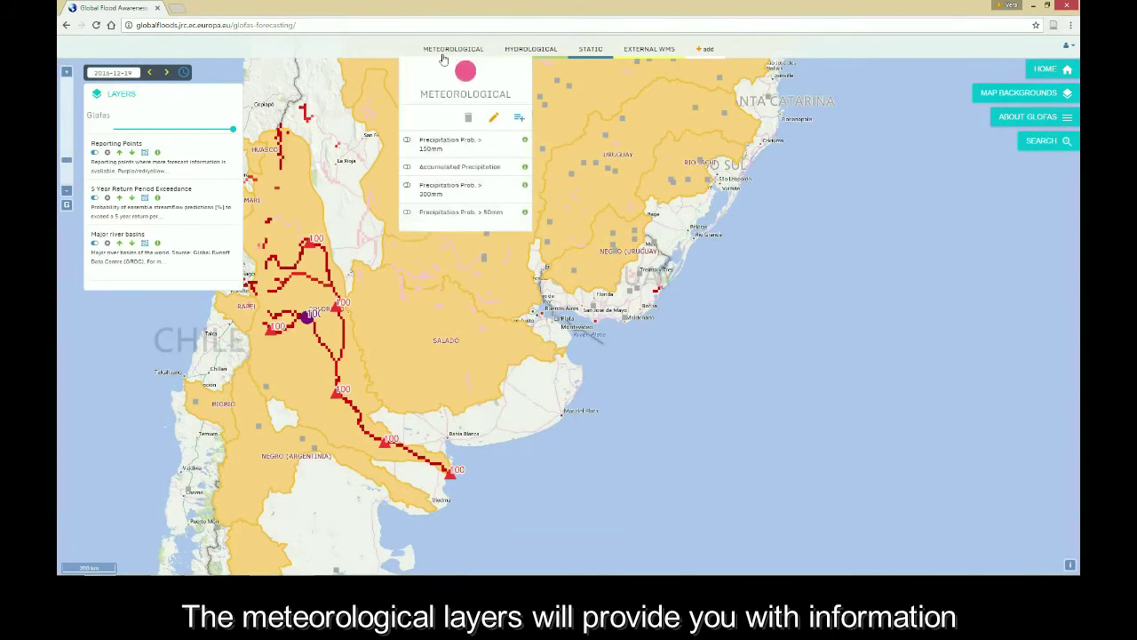
Overlay Precipitation Prob. > 150mm, hide Major river basins, and review then close its legend
left_click(408, 145)
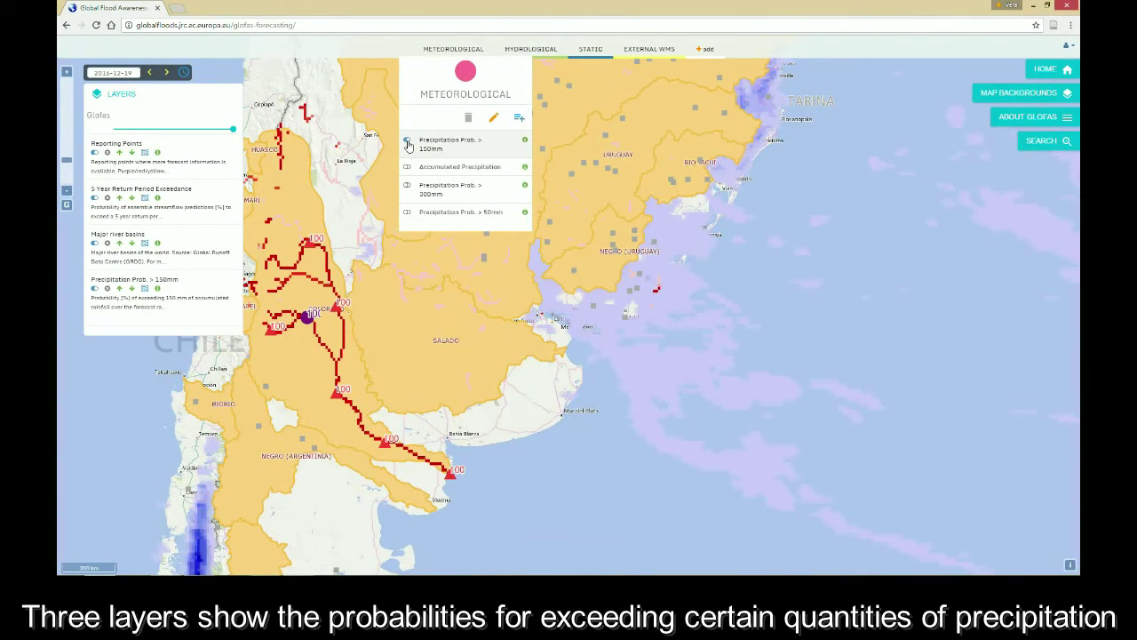
left_click(94, 243)
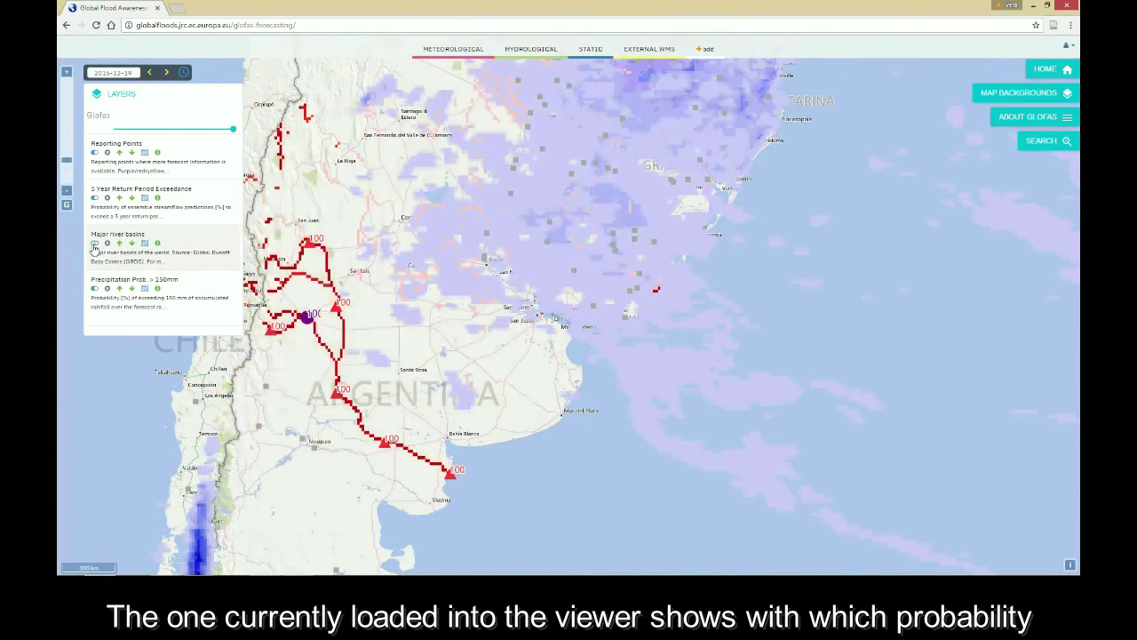
left_click(157, 289)
left_click_drag(530, 88, 860, 329)
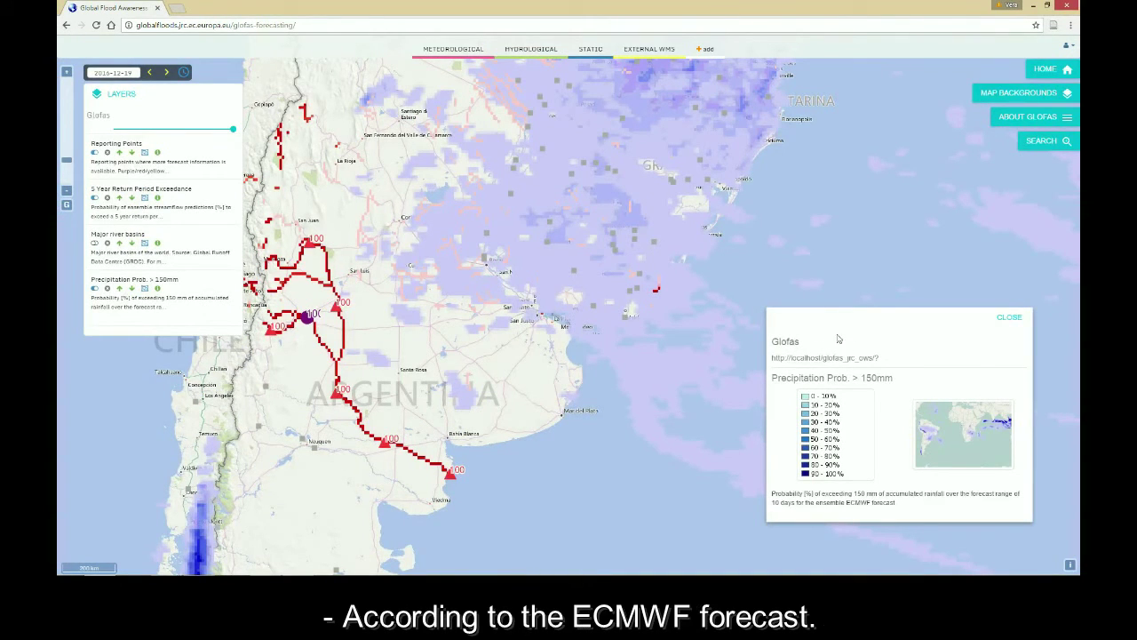
left_click(1008, 317)
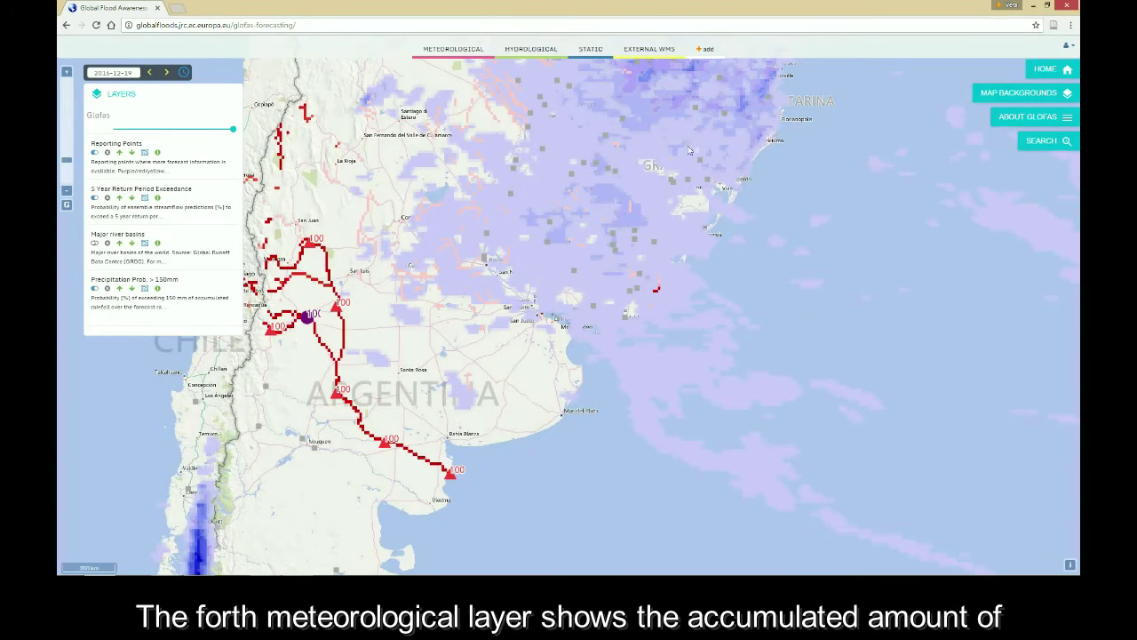
Replace the Precipitation Prob. > 150mm layer with the Accumulated Precipitation layer
left_click(453, 48)
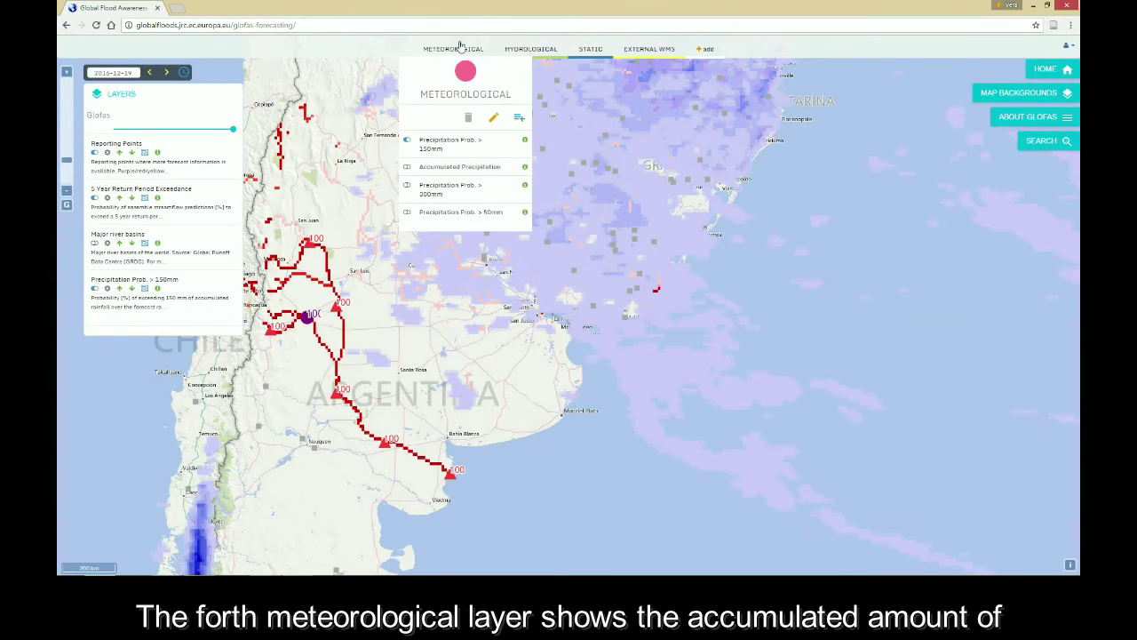
left_click(409, 168)
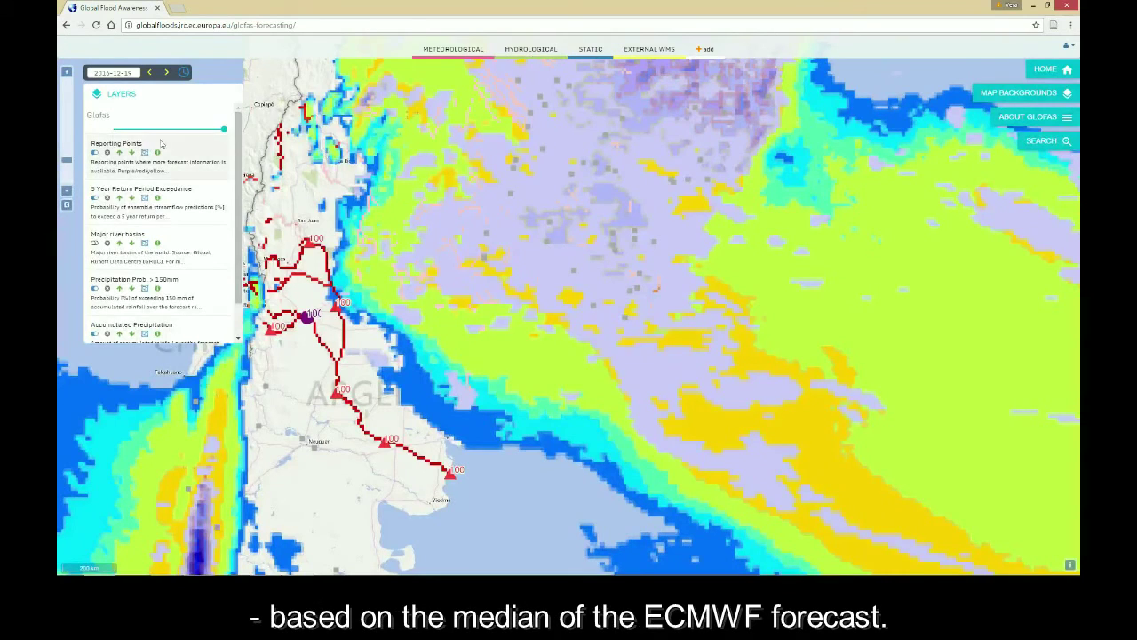
left_click(106, 290)
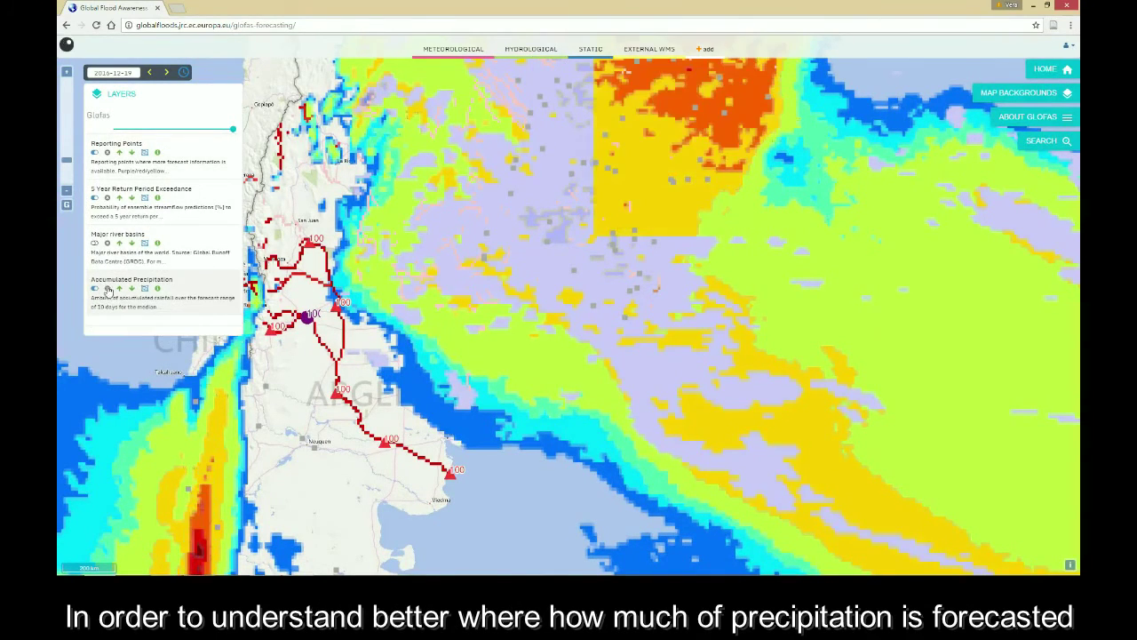
Put Major river basins below Accumulated Precipitation, lower Glofas opacity, show basins, open the legend
left_click(131, 243)
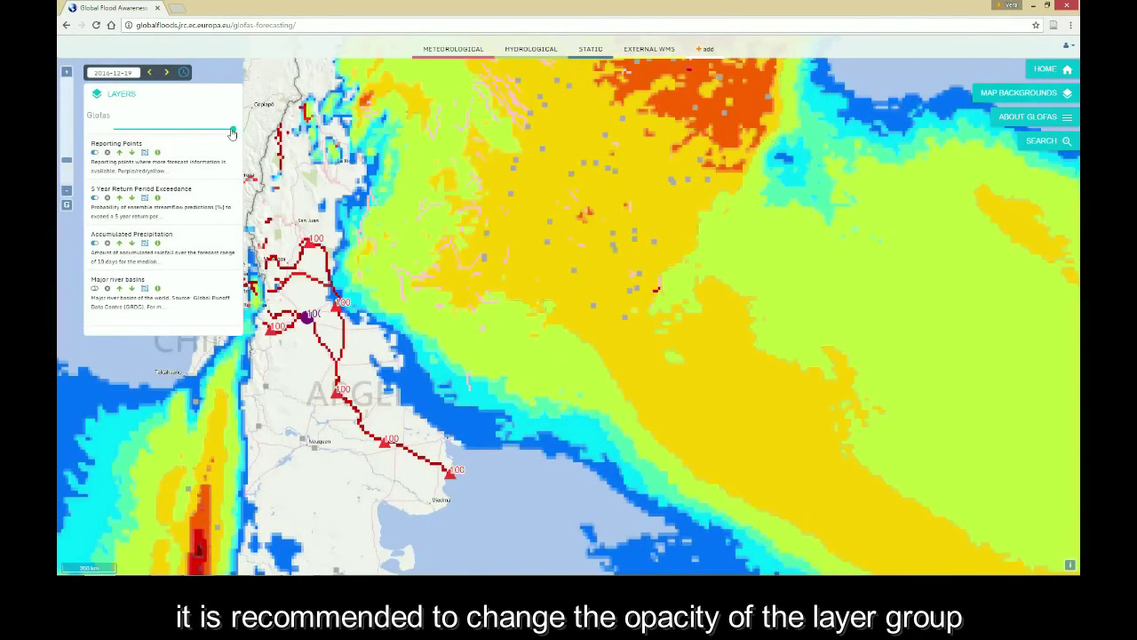
left_click_drag(232, 133, 179, 140)
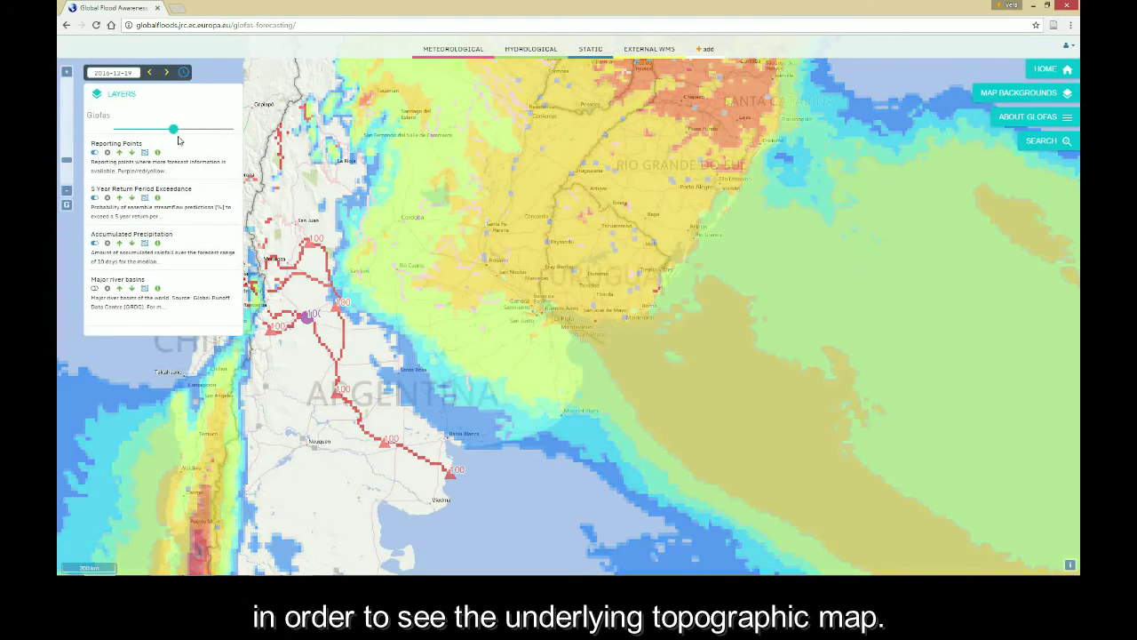
left_click(95, 289)
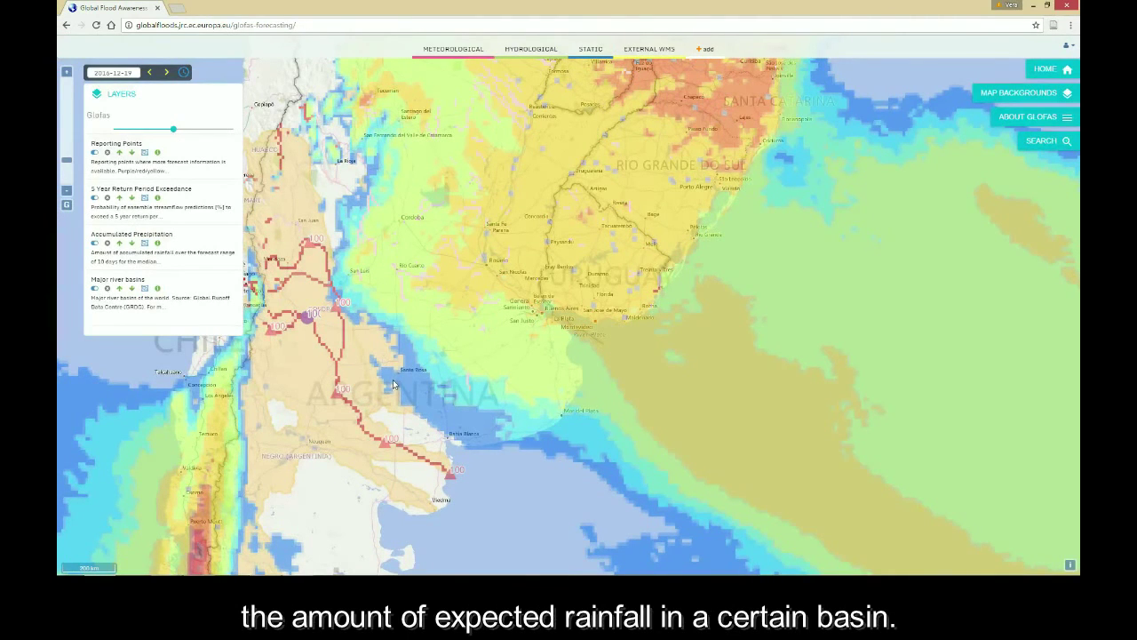
left_click(157, 244)
left_click(587, 51)
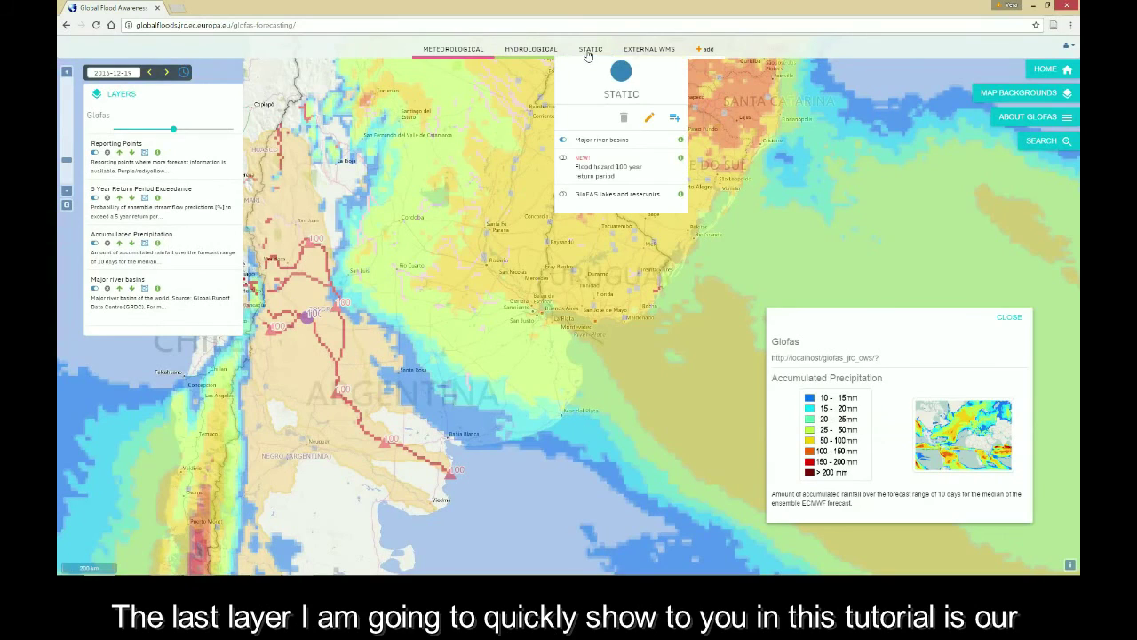
Display Flood hazard 100 year return period, scroll its water-depth legend, and list External WMS services
left_click(562, 161)
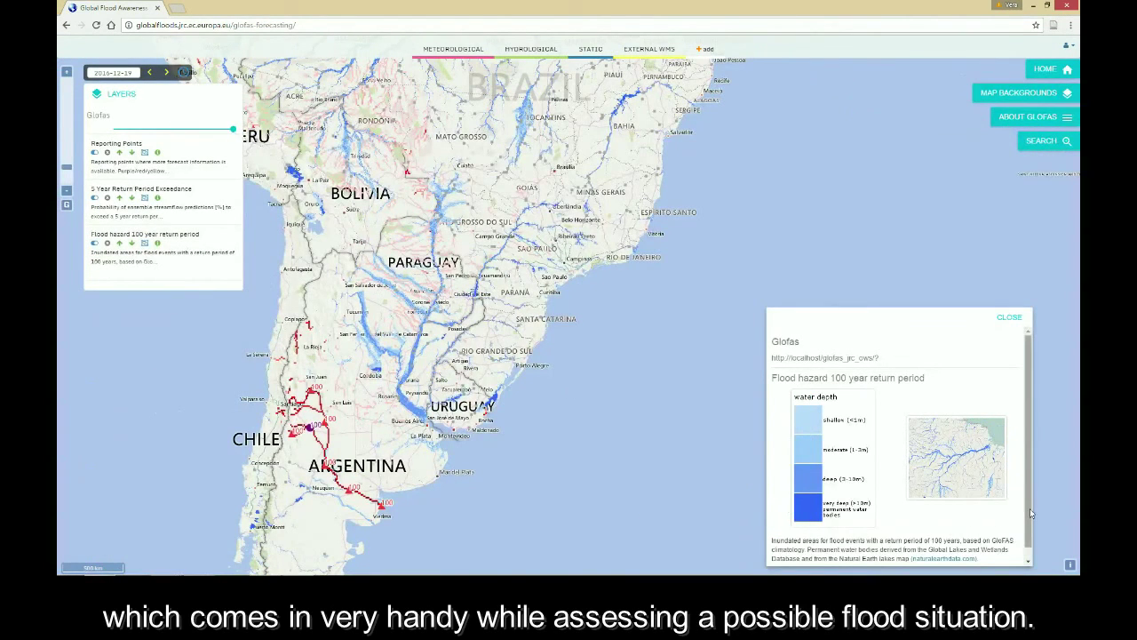
scroll(1028, 526, "down", 1)
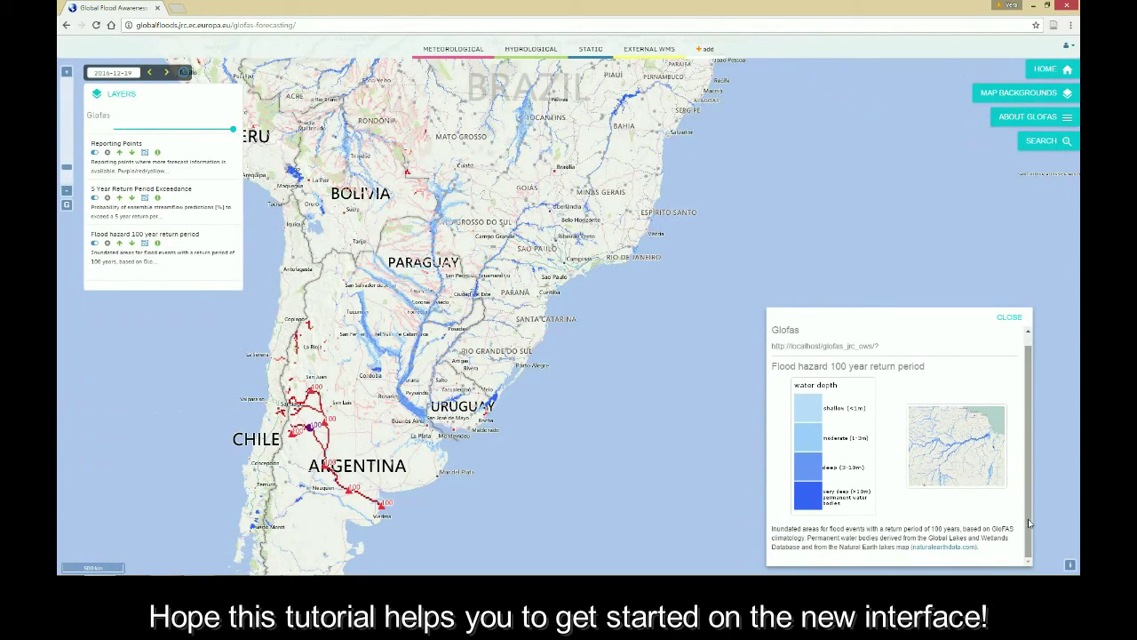
left_click(649, 48)
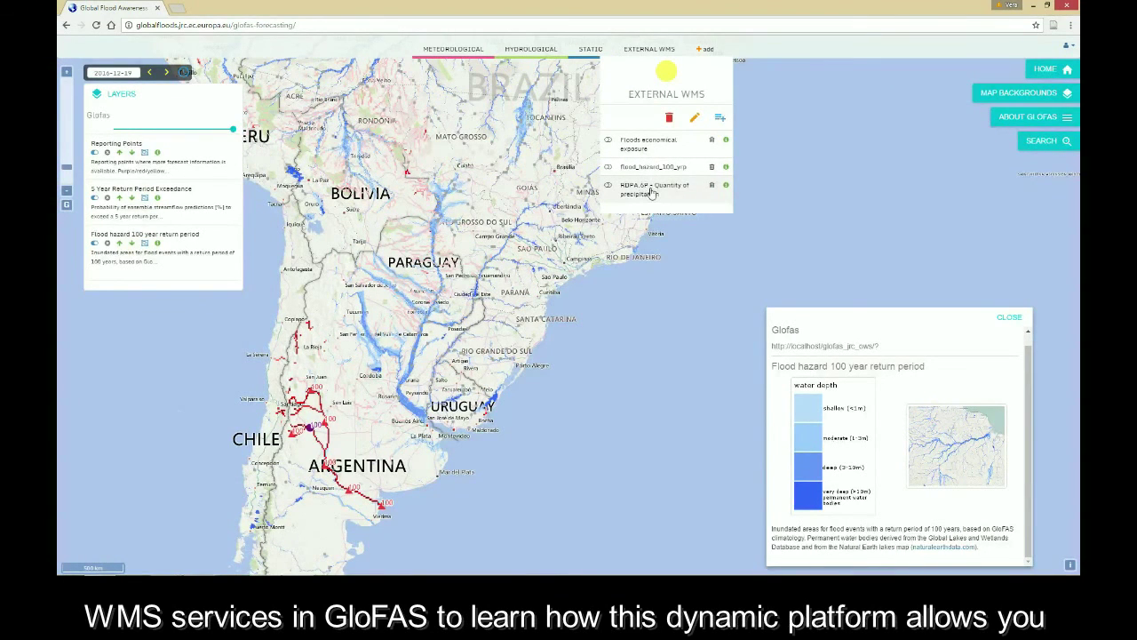
Browse the most popular WMS services, then return to the GloFAS homepage
left_click(720, 119)
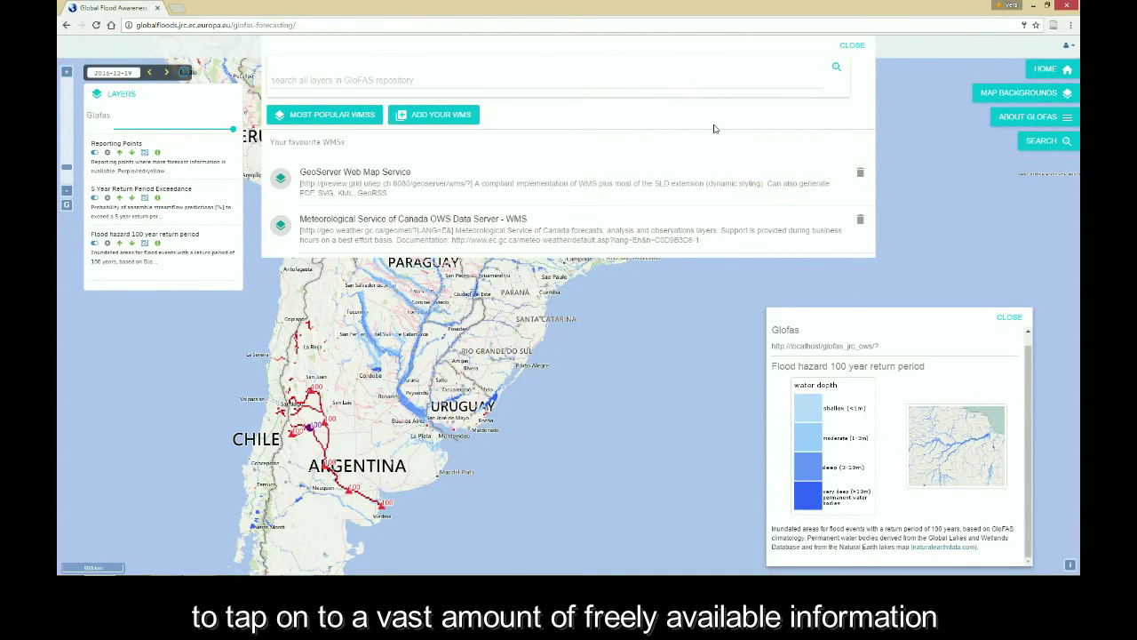
left_click(345, 119)
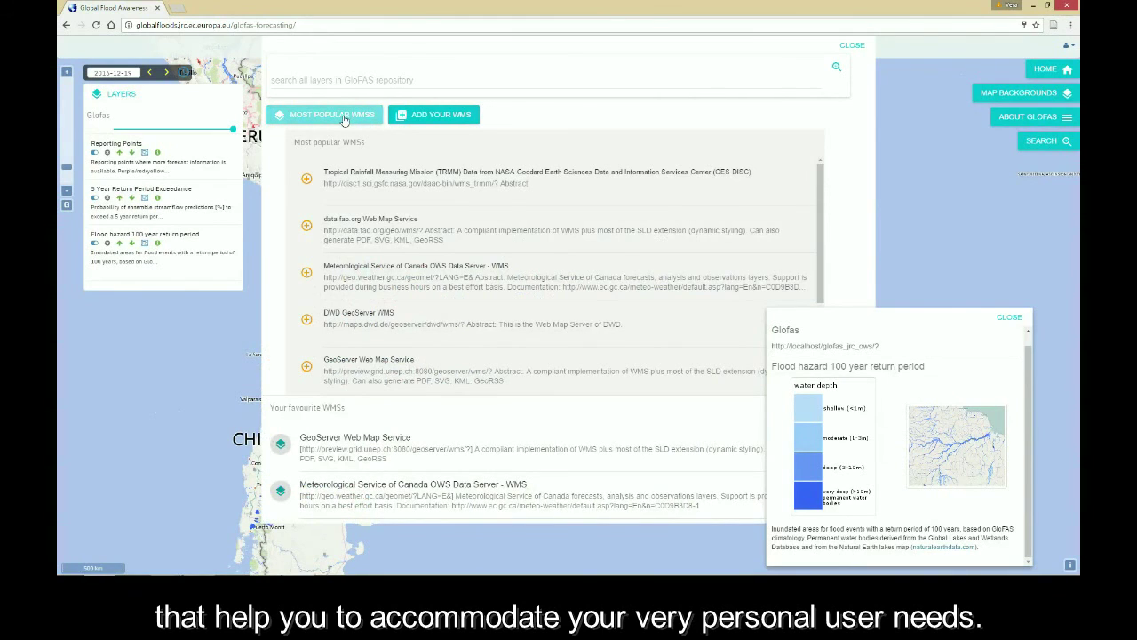
left_click(1048, 69)
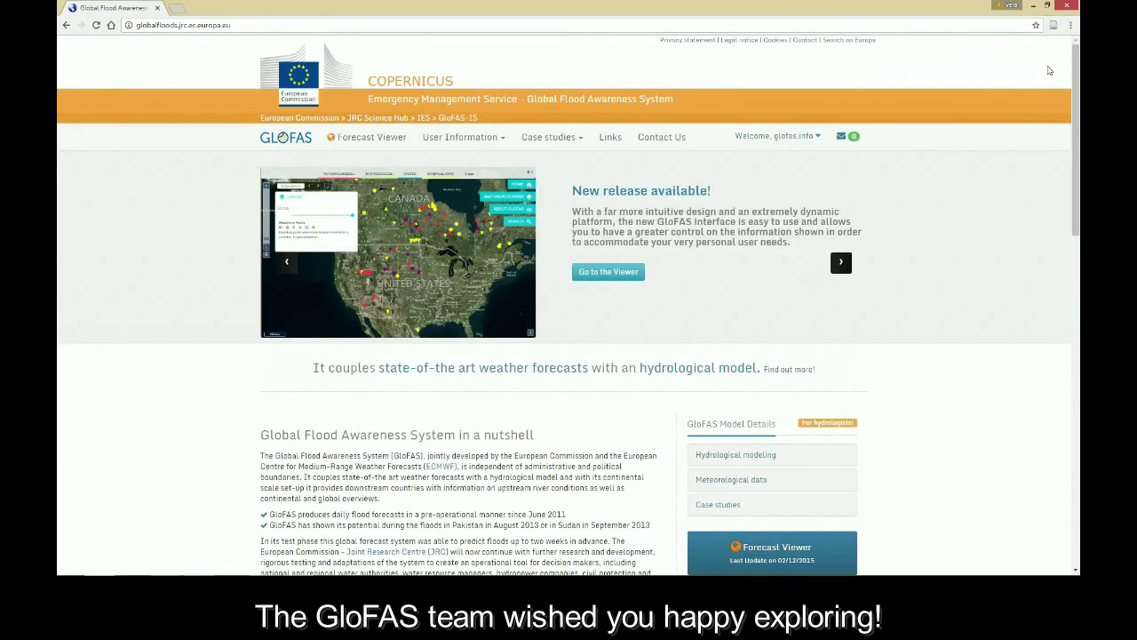